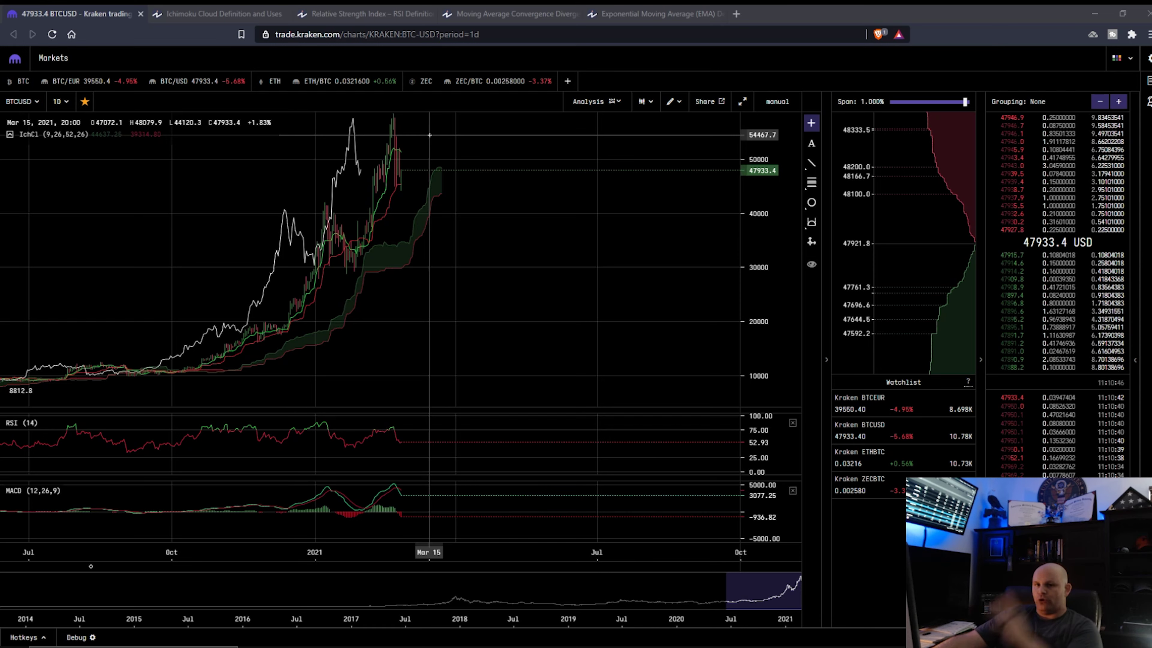
Switch BTC/USD to weekly candles, frame 2017–2021, and bring up the indicators list.
{"action": "left_click", "coordinate": [59, 102]}
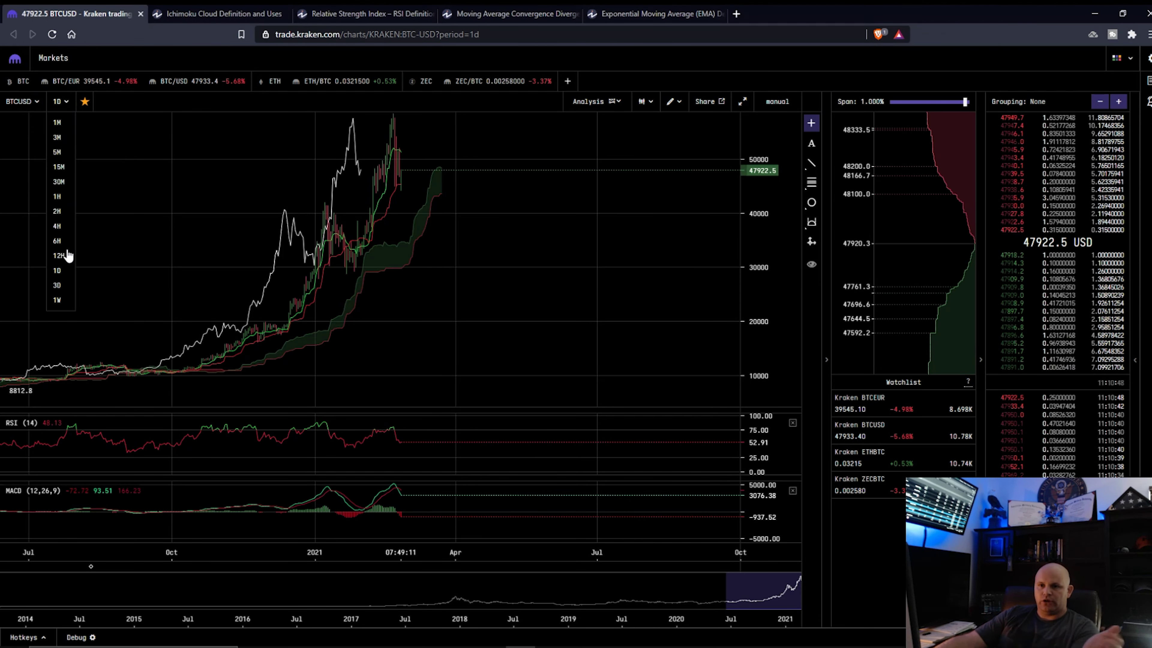
{"action": "left_click", "coordinate": [56, 300]}
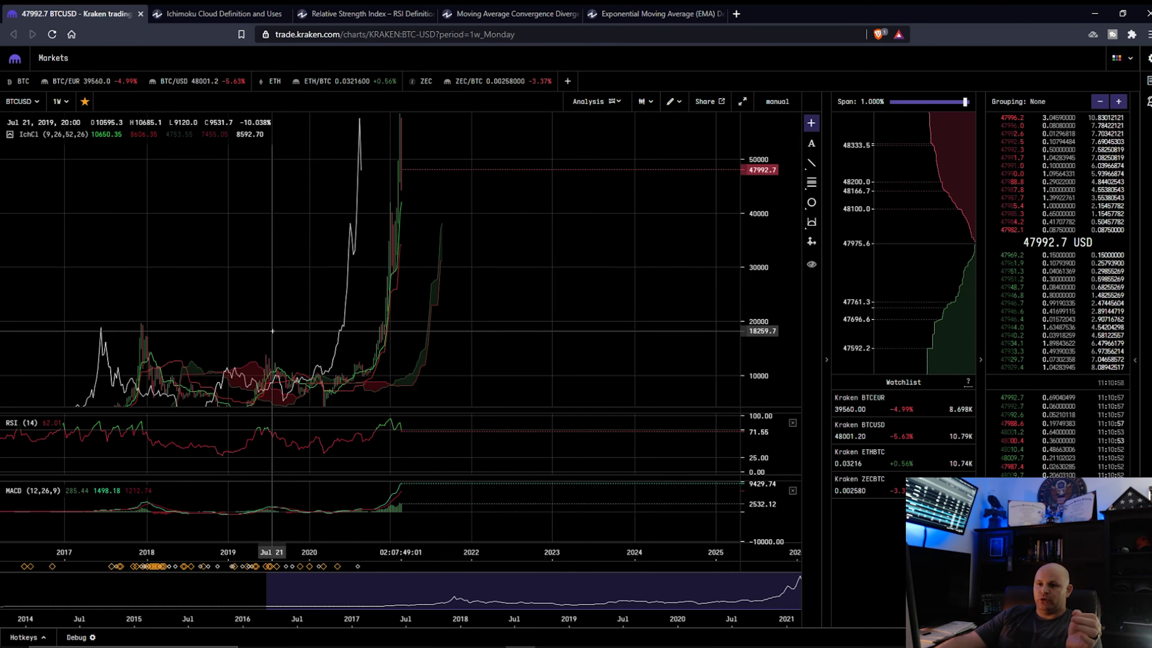
{"action": "scroll", "coordinate": [272, 331], "scroll_direction": "down", "scroll_amount": 3}
{"action": "scroll", "coordinate": [159, 227], "scroll_direction": "up", "scroll_amount": 3}
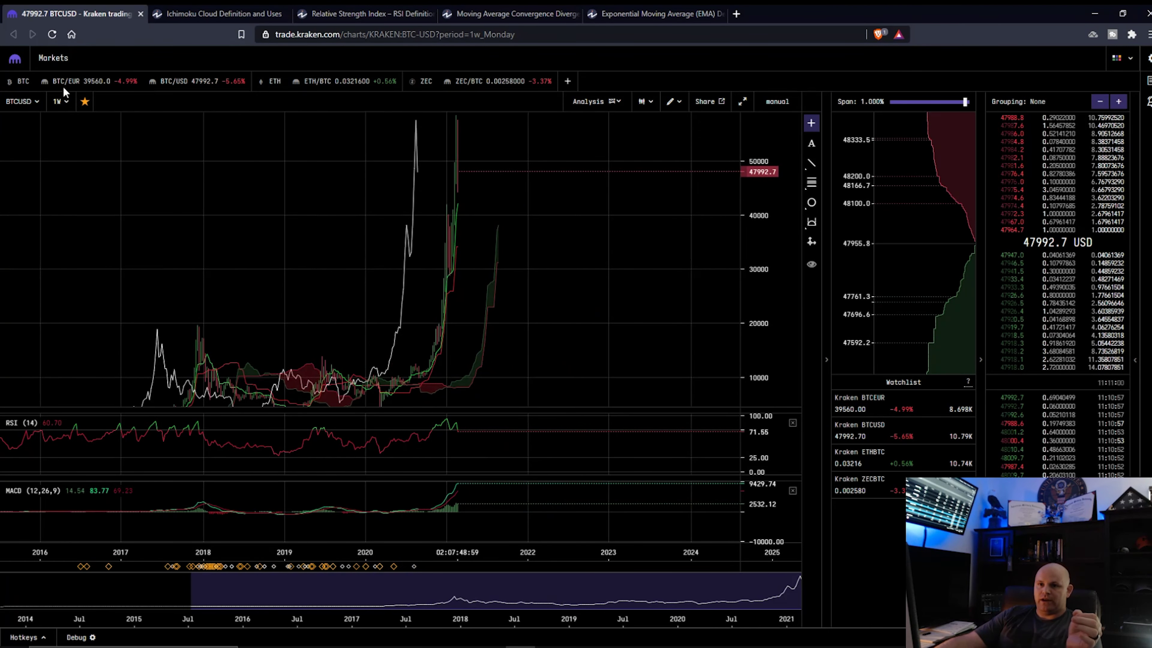
{"action": "left_click_drag", "start_coordinate": [484, 271], "coordinate": [511, 271]}
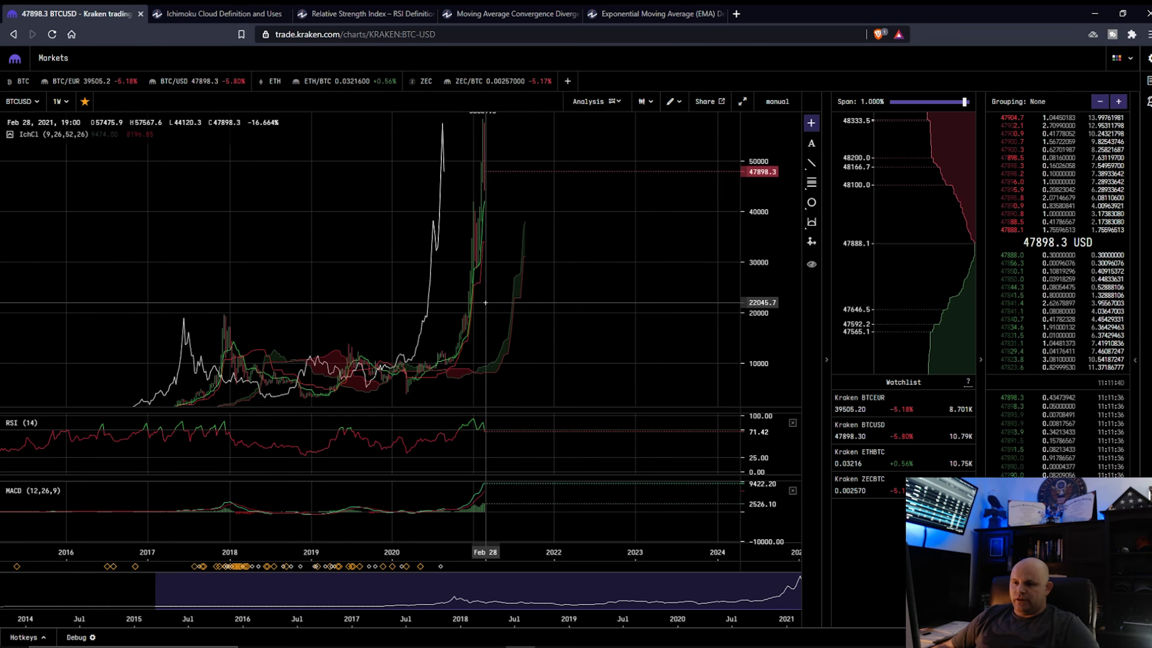
{"action": "scroll", "coordinate": [488, 254], "scroll_direction": "up", "scroll_amount": 2}
{"action": "scroll", "coordinate": [408, 258], "scroll_direction": "up", "scroll_amount": 2}
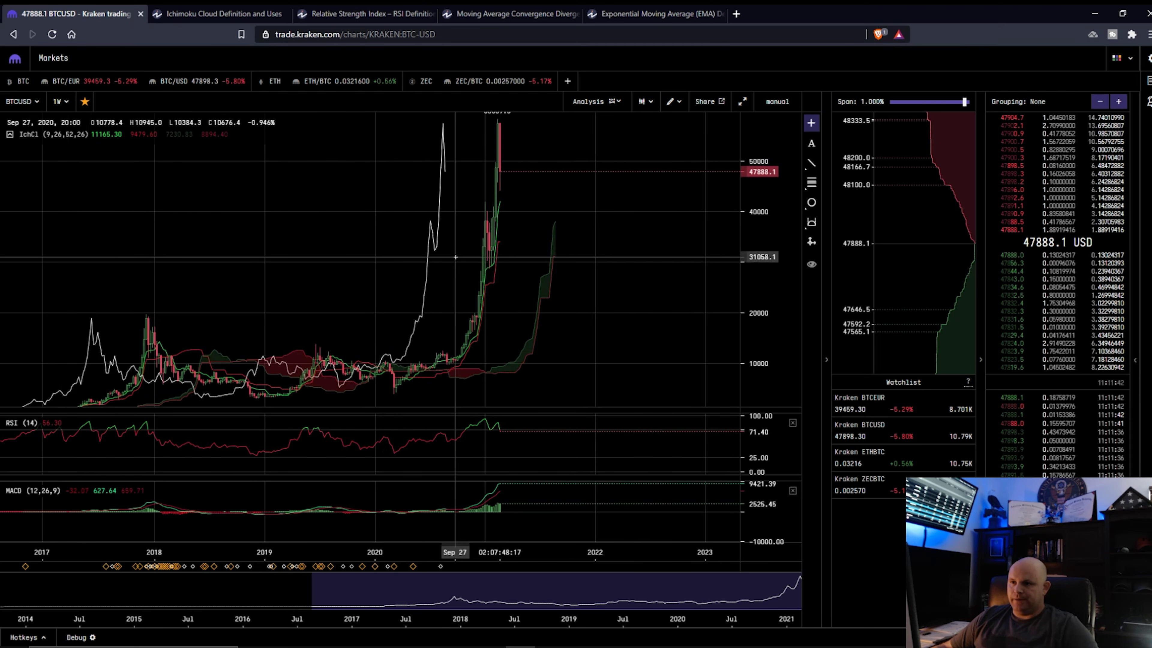
{"action": "left_click", "coordinate": [587, 102]}
{"action": "left_click", "coordinate": [627, 215]}
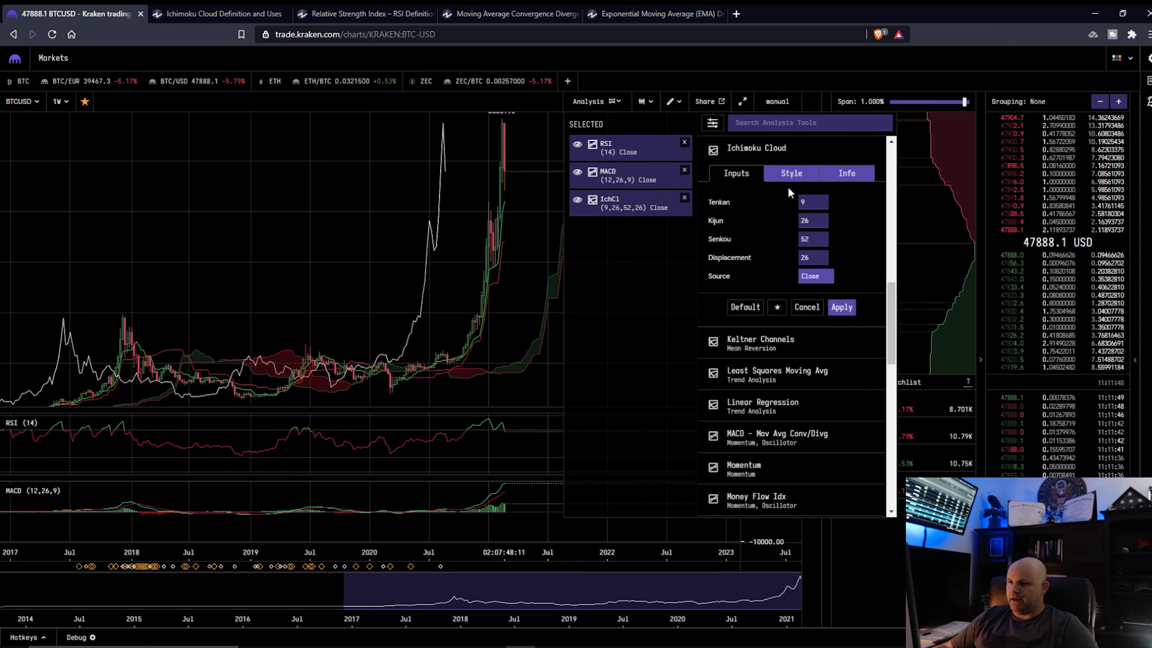
{"action": "left_click", "coordinate": [792, 172]}
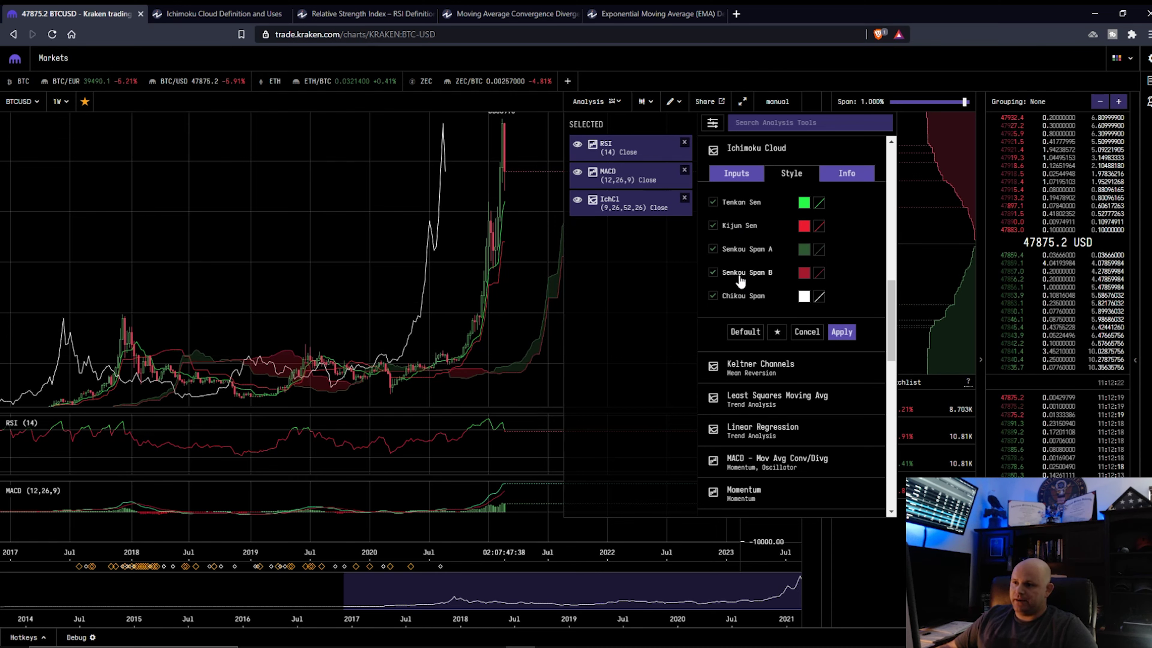
{"action": "left_click", "coordinate": [713, 273]}
{"action": "left_click", "coordinate": [713, 272]}
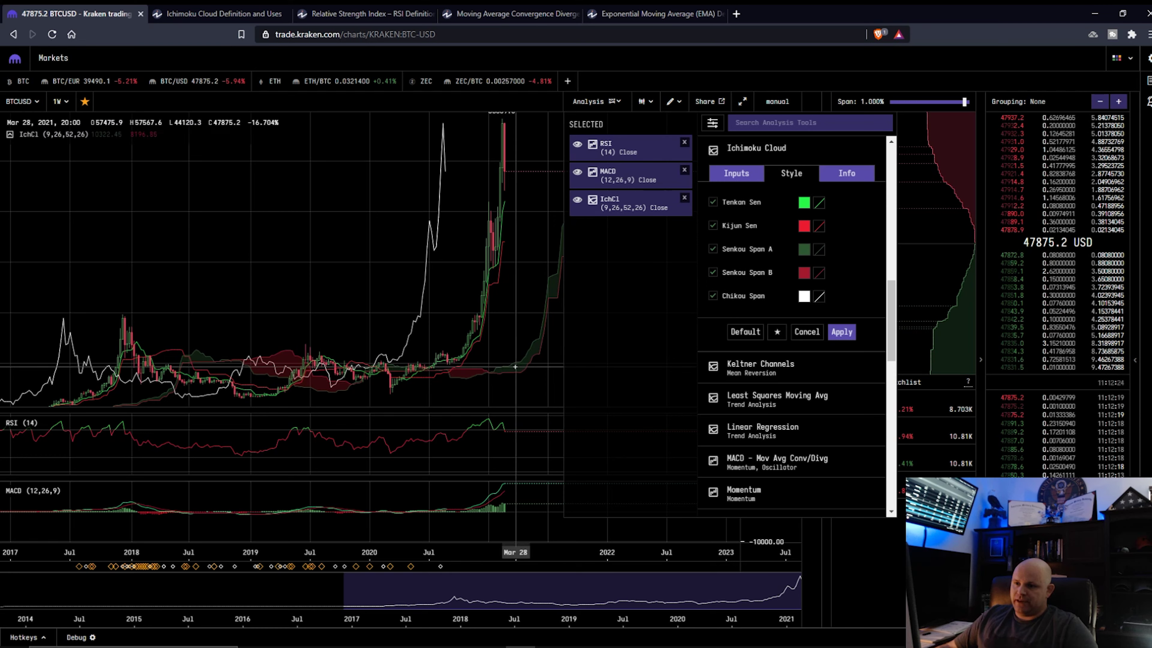
{"action": "left_click", "coordinate": [712, 249]}
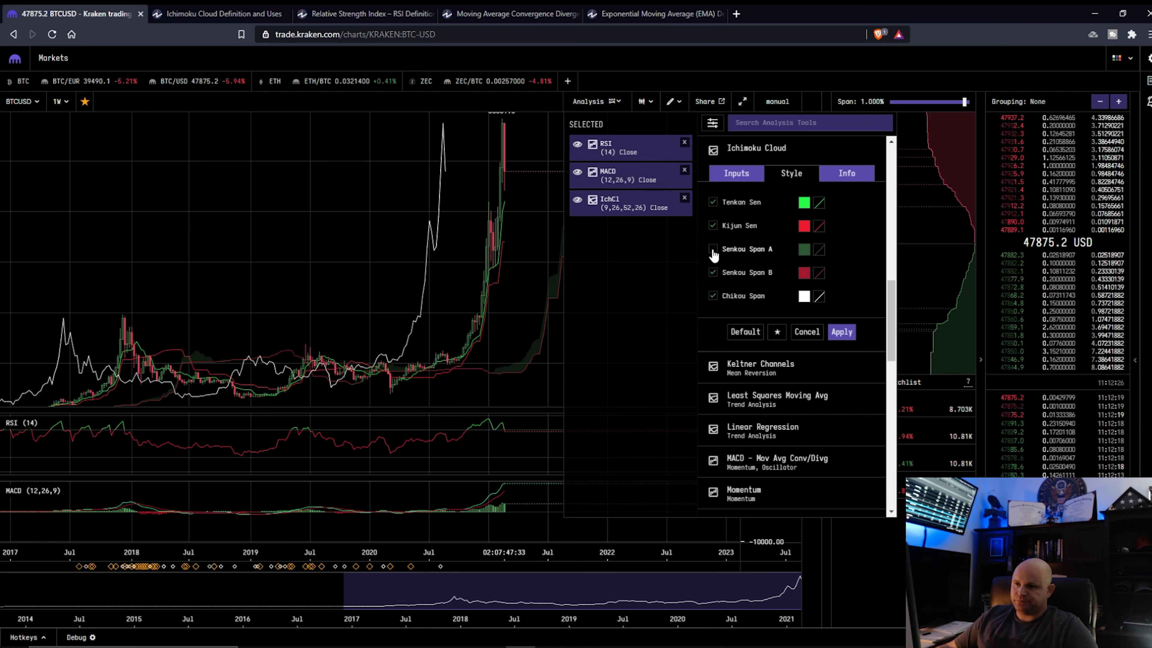
{"action": "left_click", "coordinate": [713, 249]}
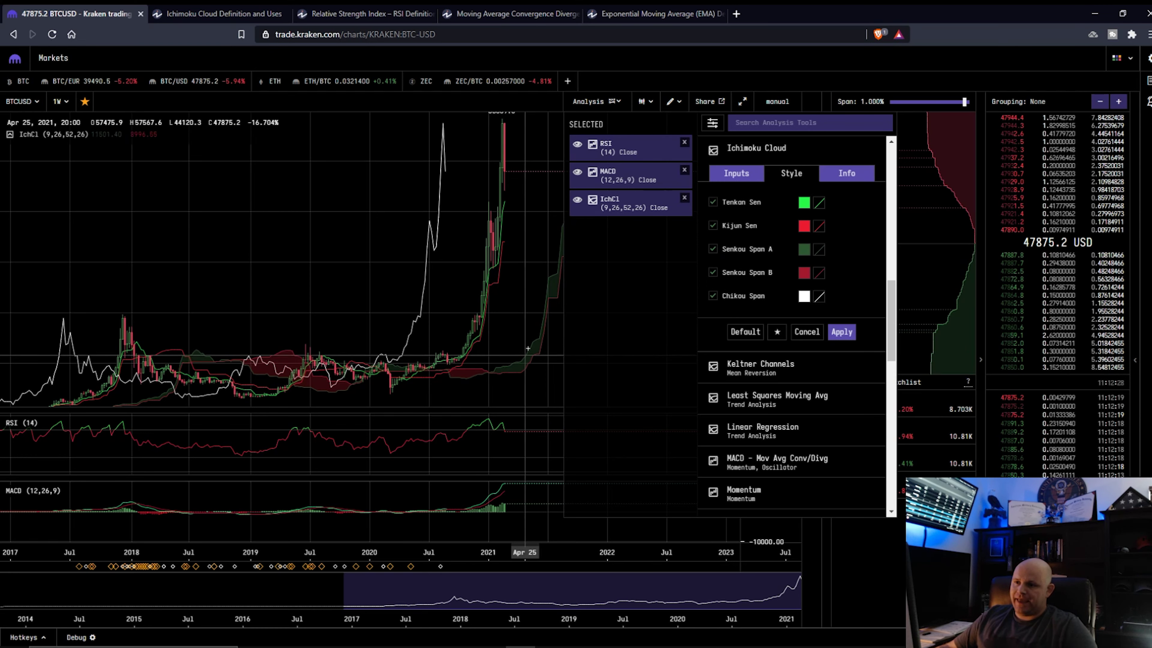
{"action": "left_click", "coordinate": [713, 226]}
{"action": "left_click", "coordinate": [713, 226]}
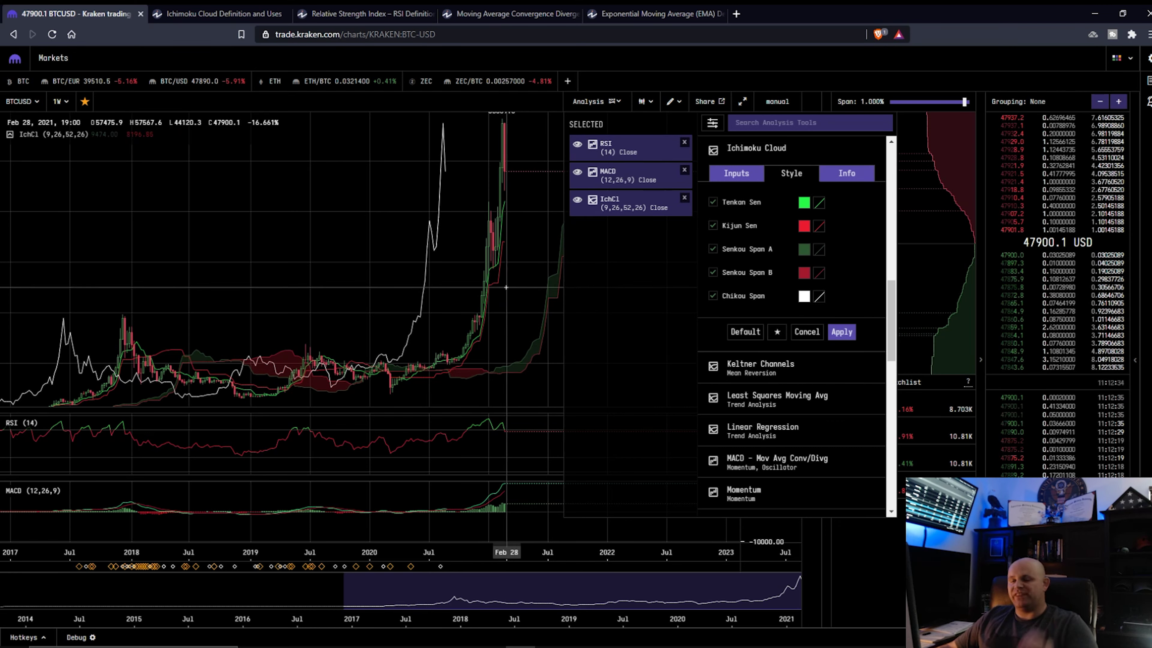
{"action": "left_click_drag", "start_coordinate": [506, 287], "coordinate": [329, 209]}
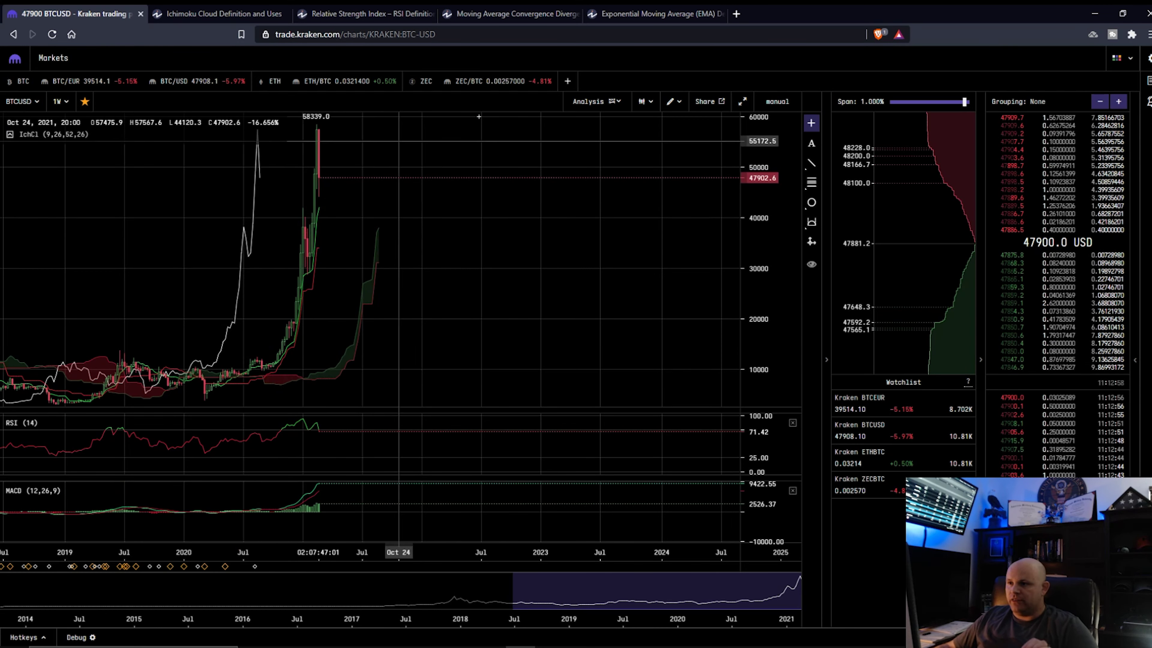
{"action": "left_click", "coordinate": [613, 108]}
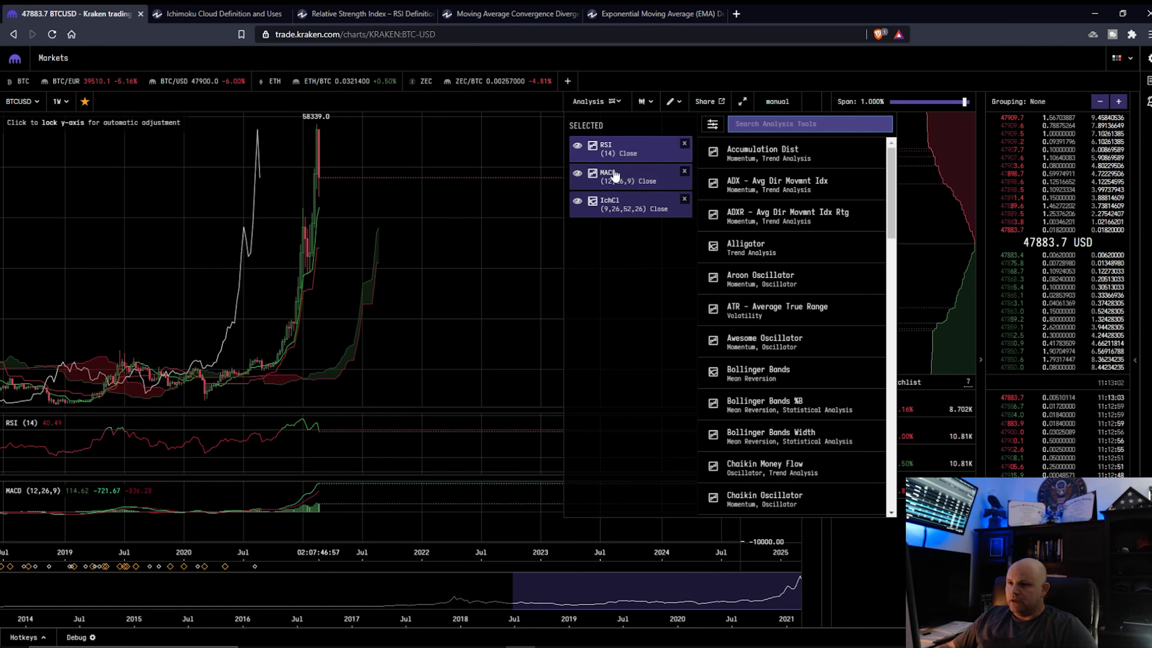
{"action": "left_click", "coordinate": [608, 205]}
{"action": "left_click", "coordinate": [791, 173]}
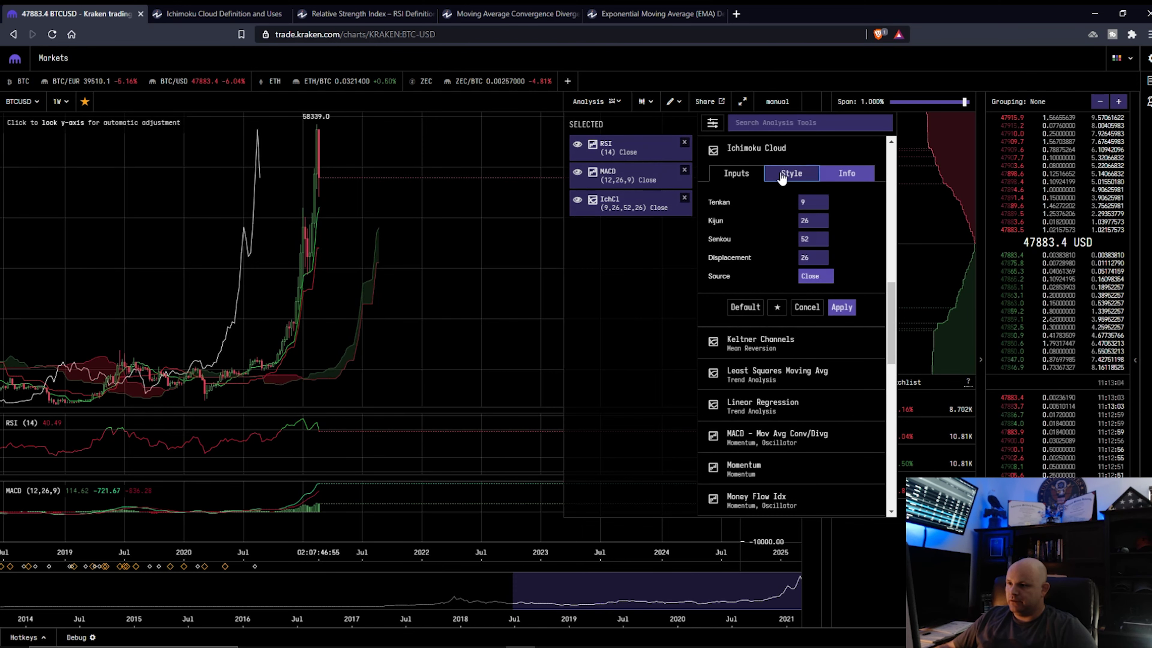
{"action": "left_click", "coordinate": [712, 296]}
{"action": "left_click", "coordinate": [713, 296]}
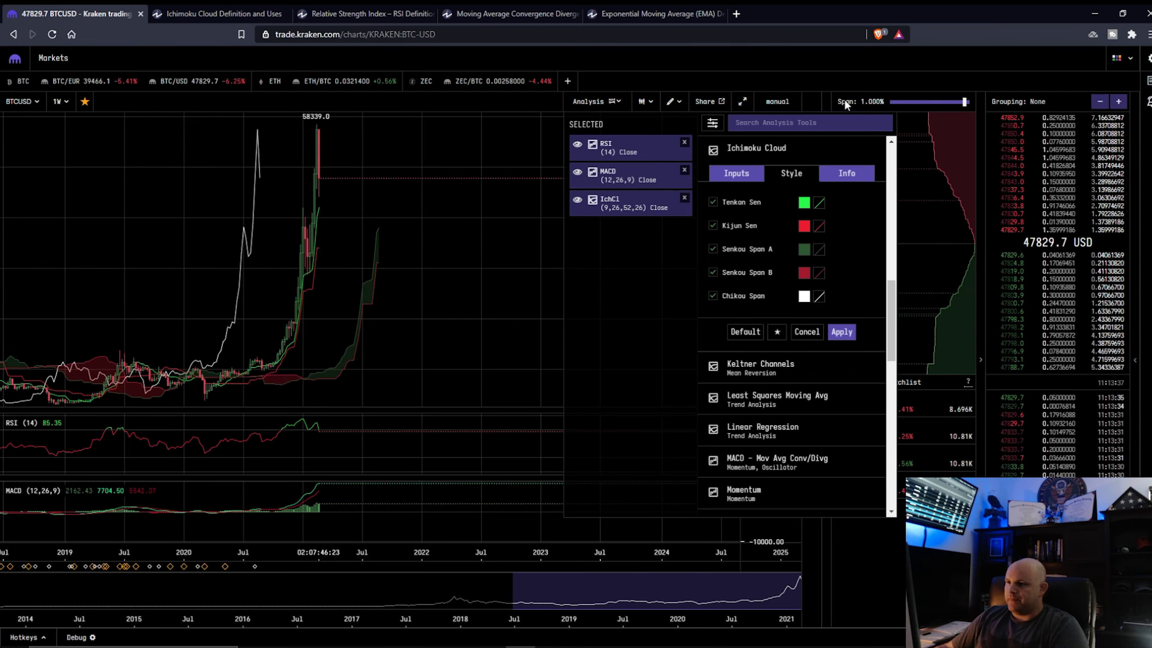
{"action": "left_click", "coordinate": [864, 71]}
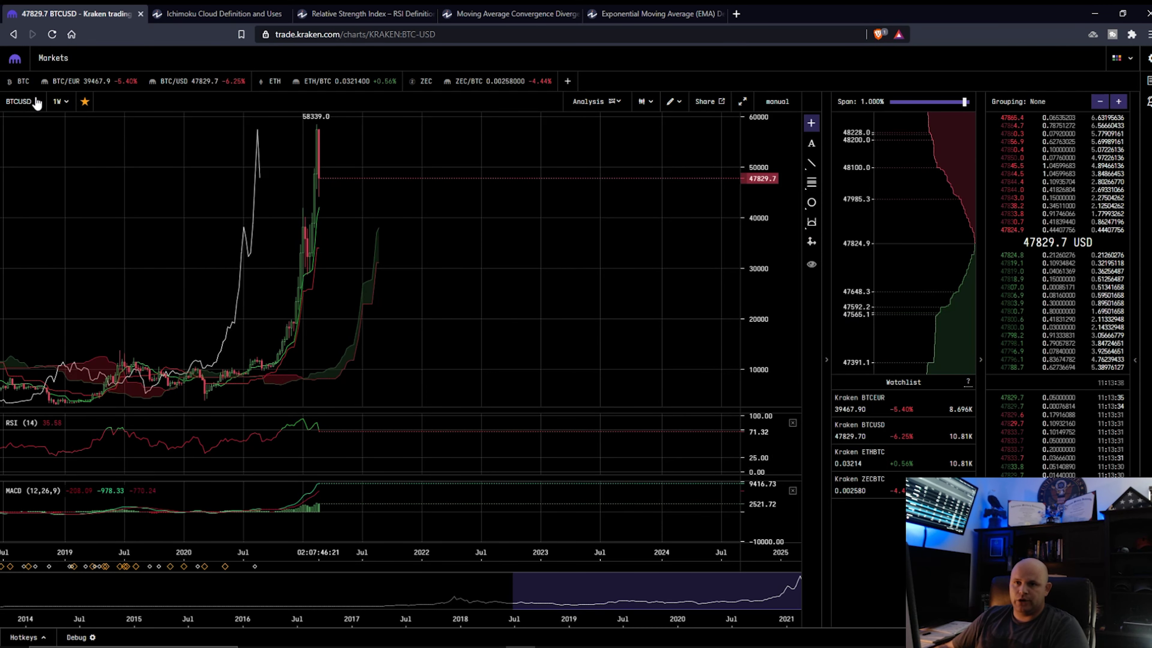
Switch to 4-hour candles and frame late January through early March 2021.
{"action": "left_click", "coordinate": [58, 102]}
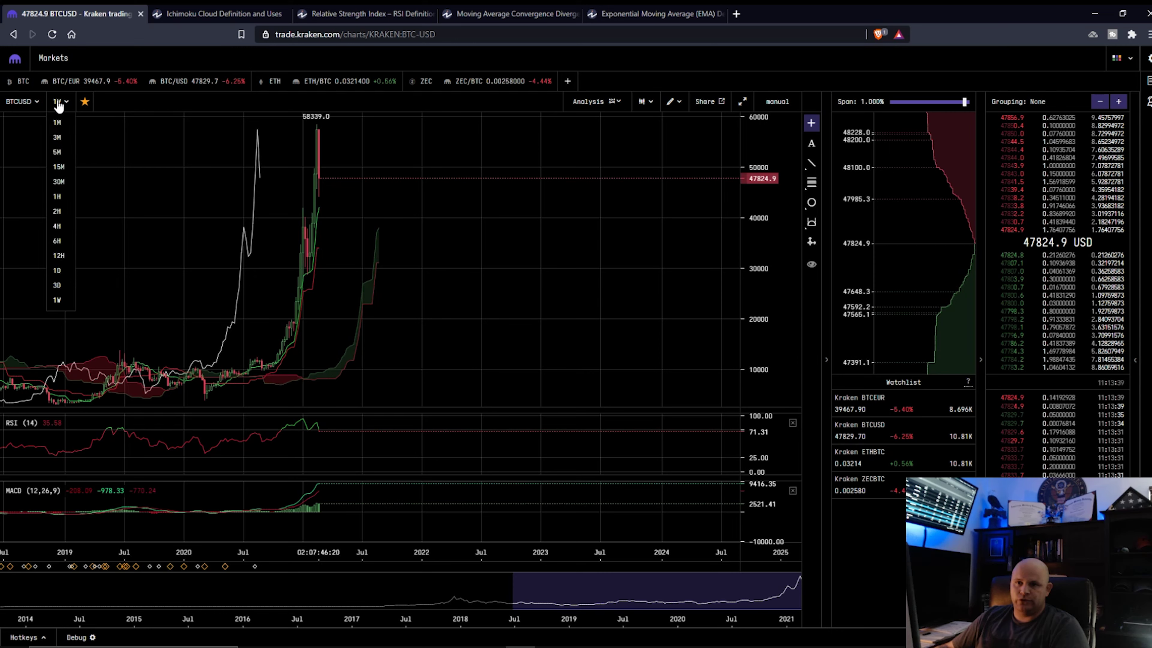
{"action": "left_click", "coordinate": [57, 226]}
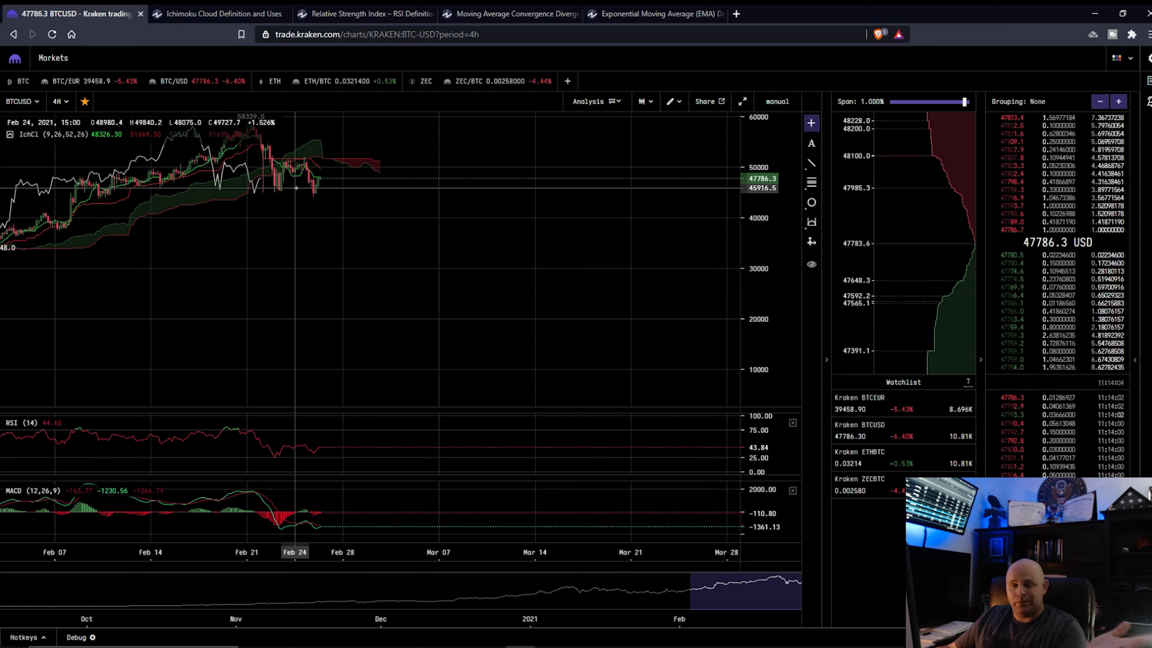
{"action": "left_click_drag", "start_coordinate": [357, 301], "coordinate": [566, 314]}
{"action": "scroll", "coordinate": [567, 313], "scroll_direction": "up", "scroll_amount": 2}
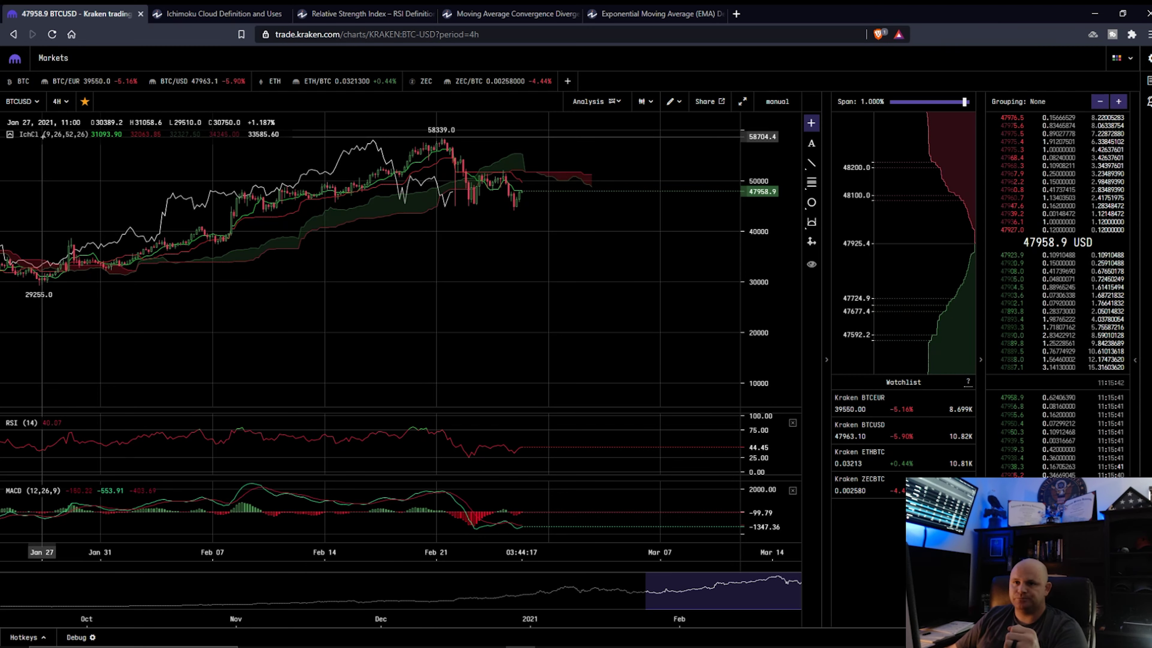
{"action": "left_click", "coordinate": [62, 102]}
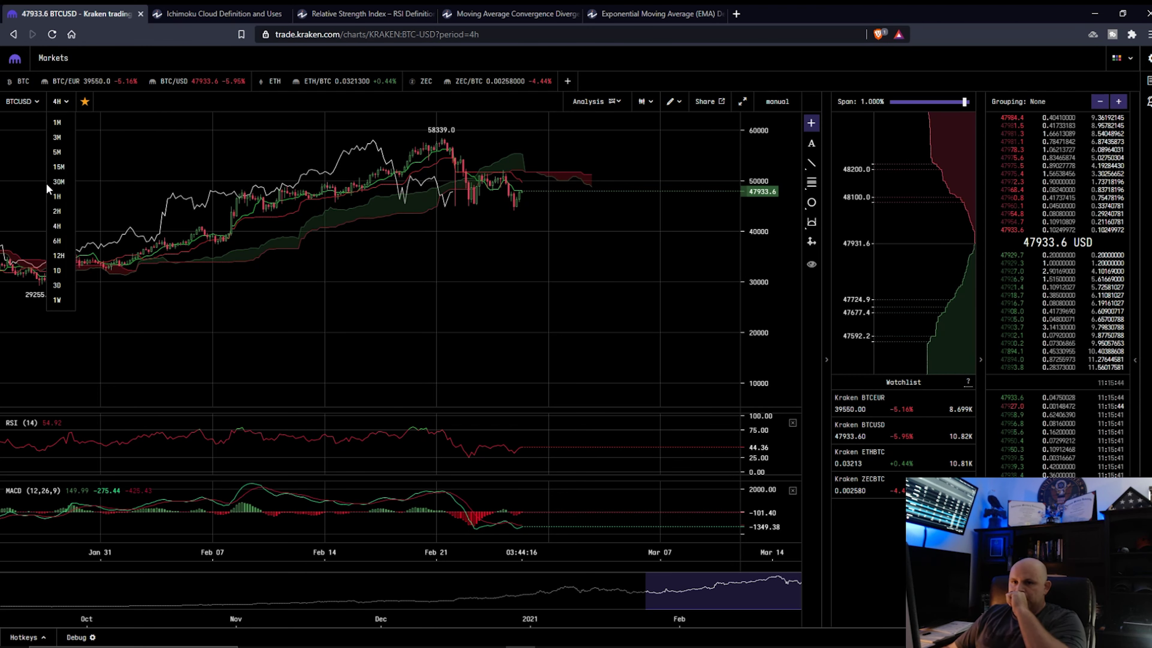
{"action": "left_click", "coordinate": [57, 270]}
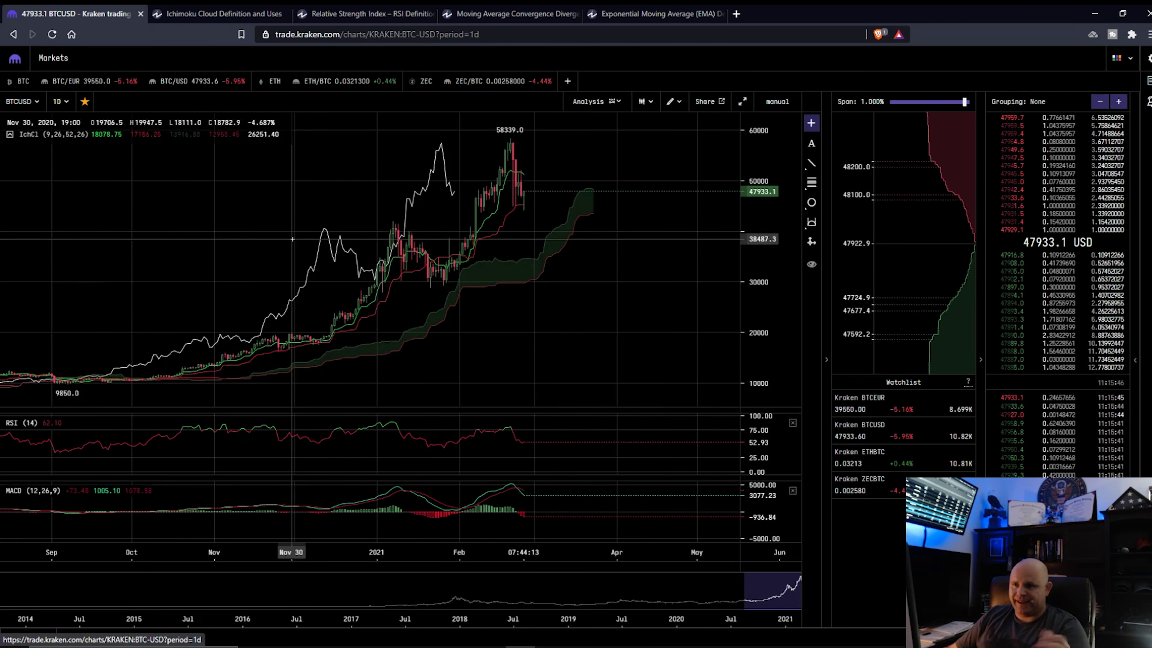
{"action": "scroll", "coordinate": [489, 204], "scroll_direction": "down", "scroll_amount": 3}
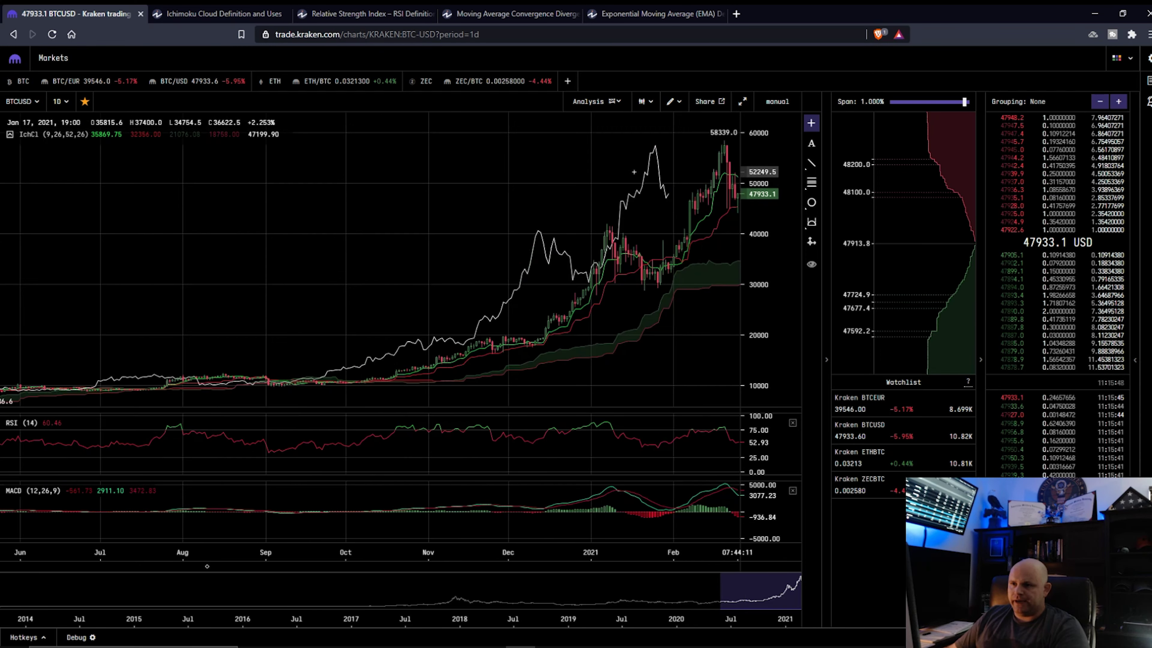
{"action": "scroll", "coordinate": [499, 317], "scroll_direction": "up", "scroll_amount": 3}
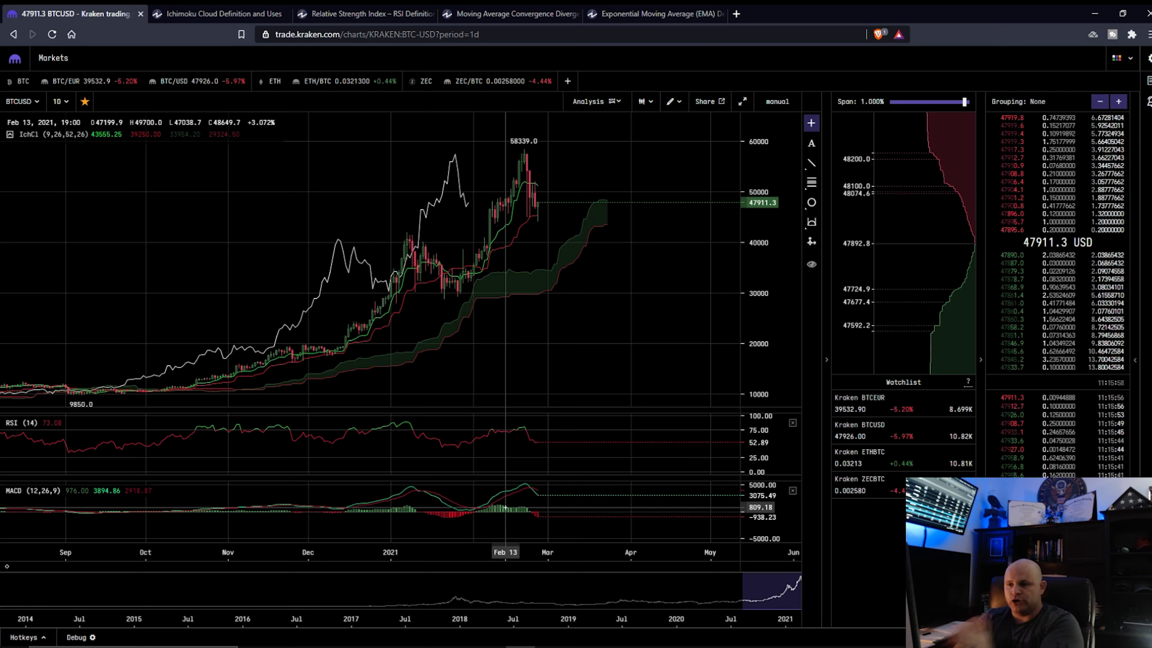
{"action": "left_click", "coordinate": [494, 16]}
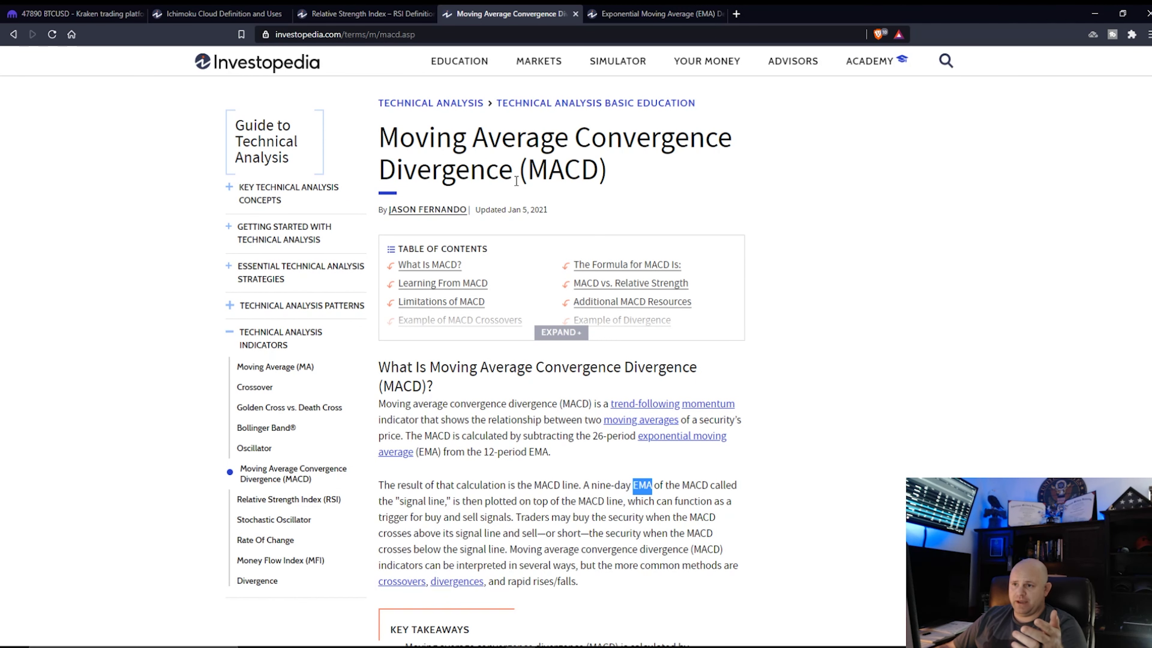
{"action": "left_click", "coordinate": [334, 18]}
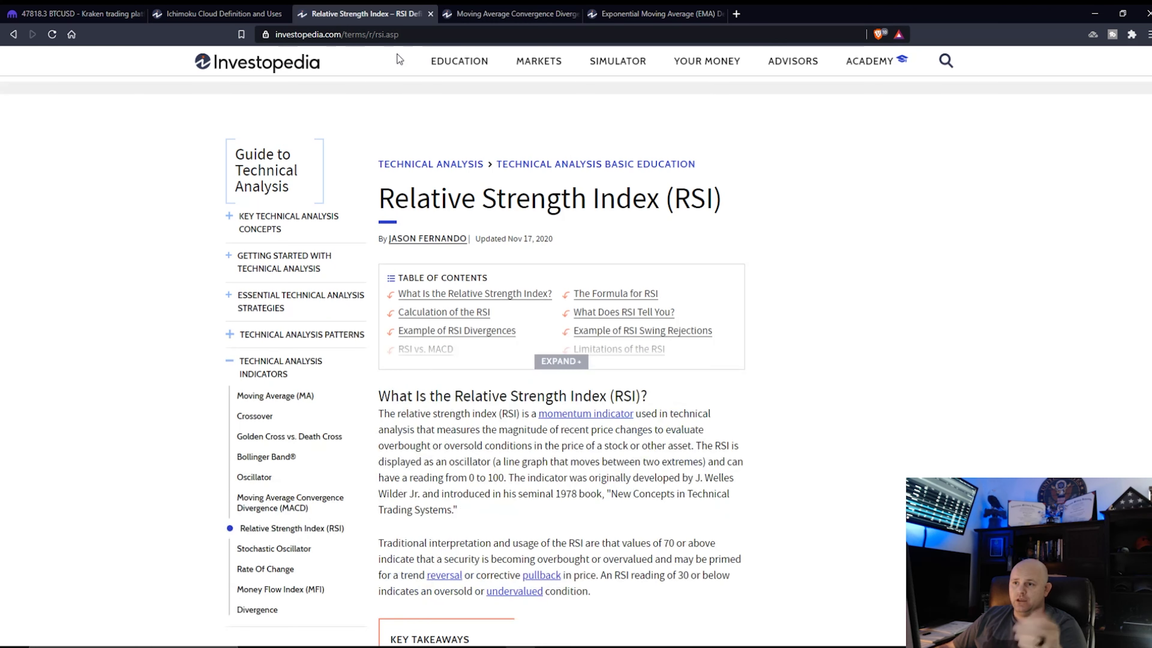
{"action": "mouse_move", "coordinate": [449, 64]}
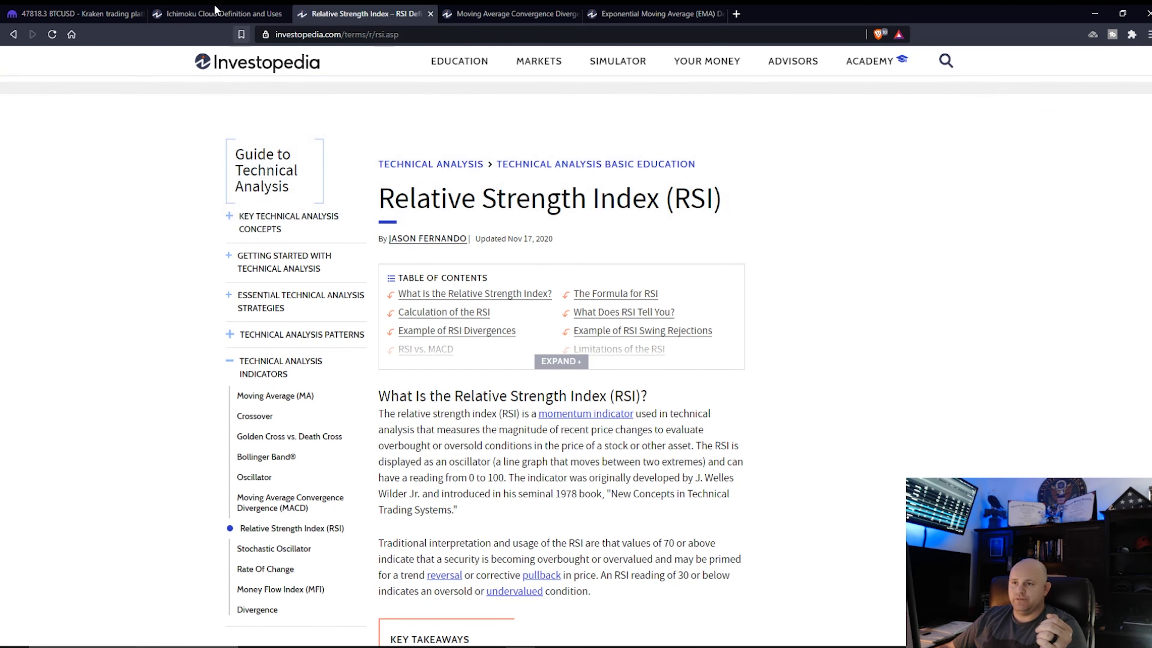
{"action": "left_click", "coordinate": [224, 14]}
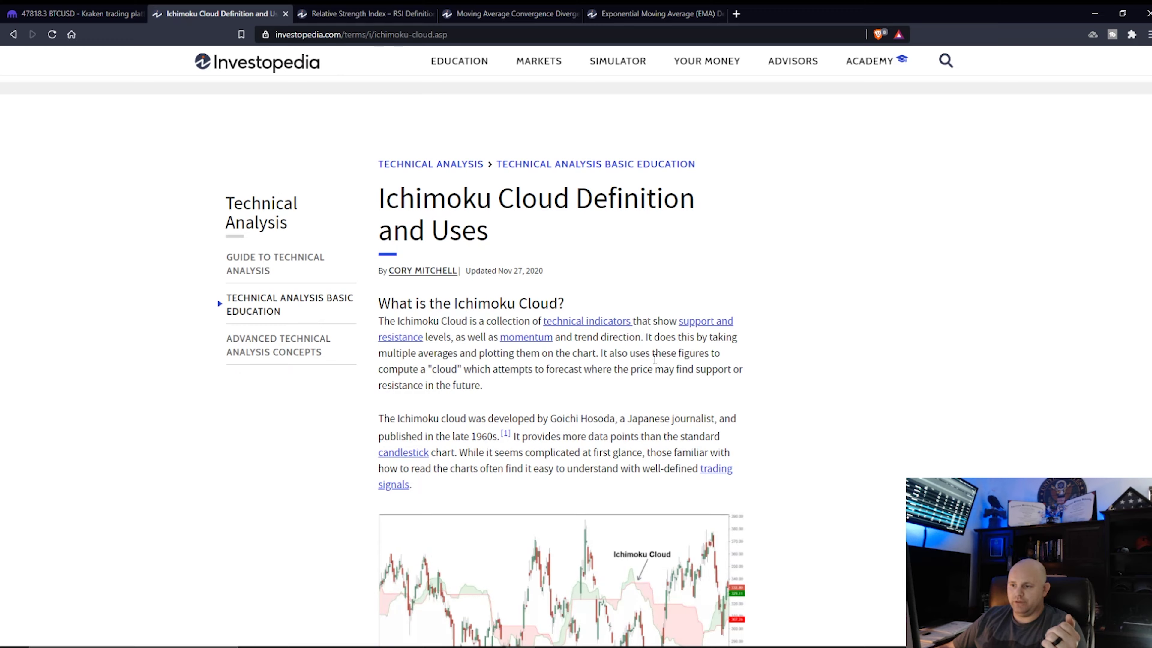
{"action": "left_click", "coordinate": [77, 13]}
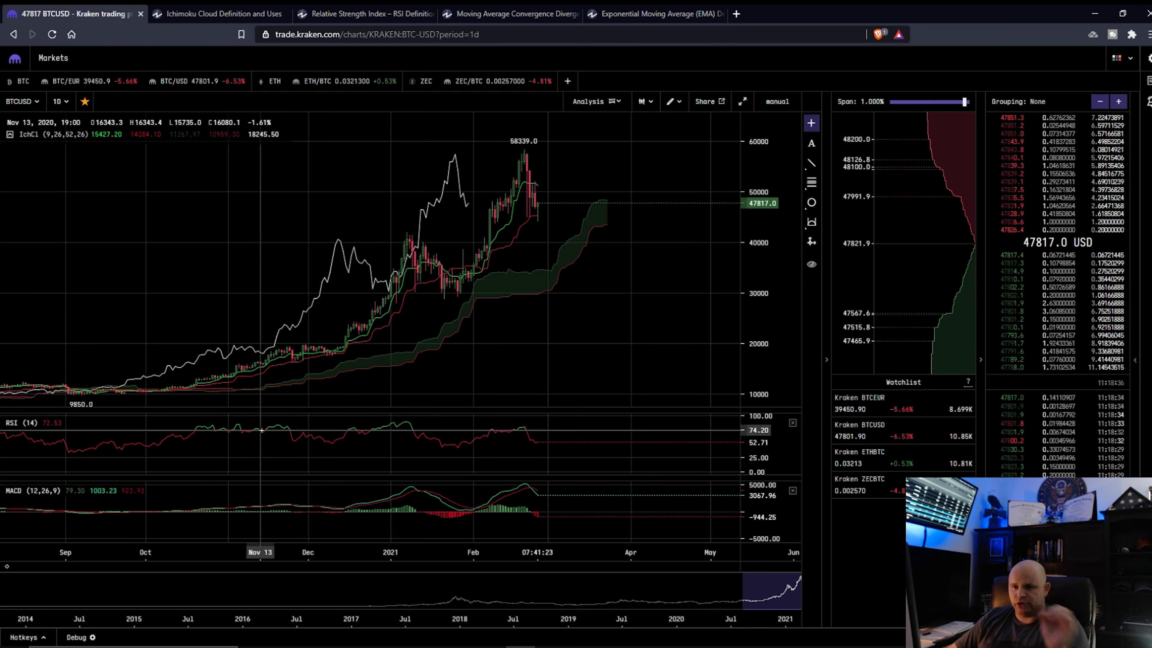
Zoom the daily BTC/USD chart in and out around November 2020.
{"action": "scroll", "coordinate": [244, 464], "scroll_direction": "up", "scroll_amount": 4}
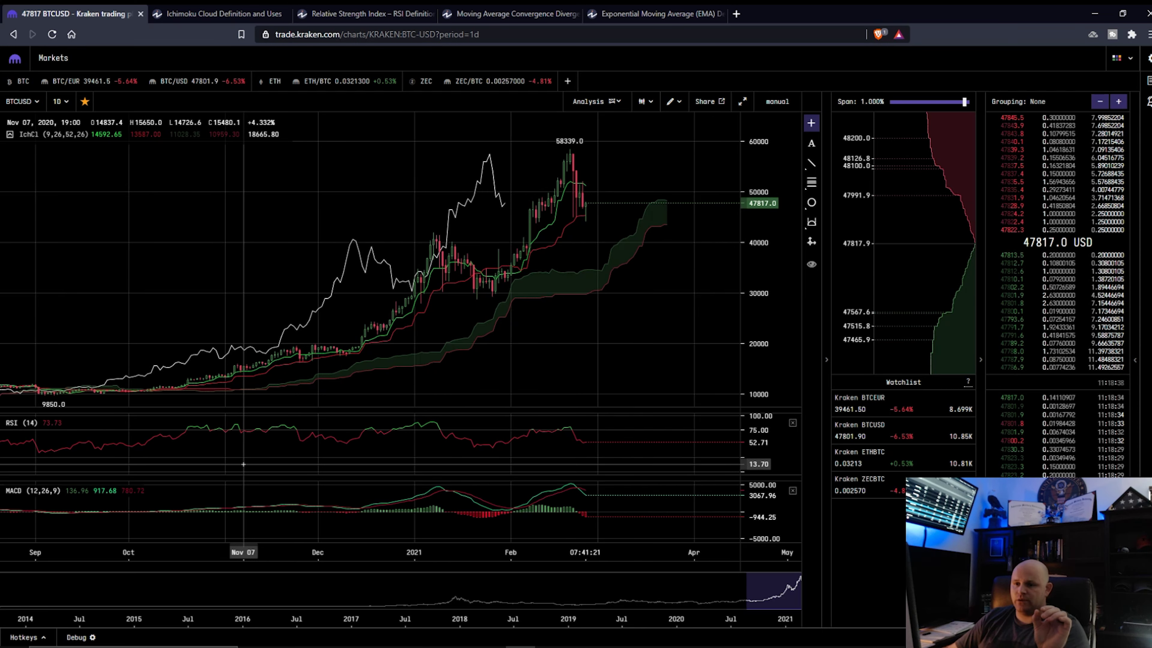
{"action": "scroll", "coordinate": [241, 454], "scroll_direction": "up", "scroll_amount": 1}
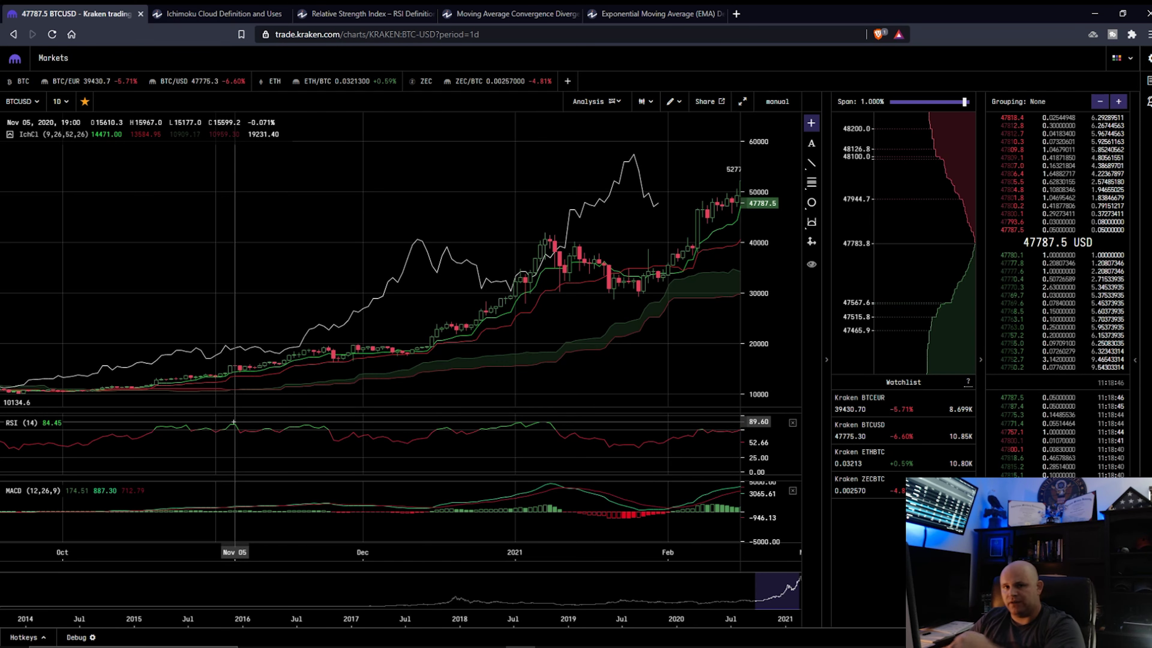
{"action": "scroll", "coordinate": [236, 514], "scroll_direction": "up", "scroll_amount": 2}
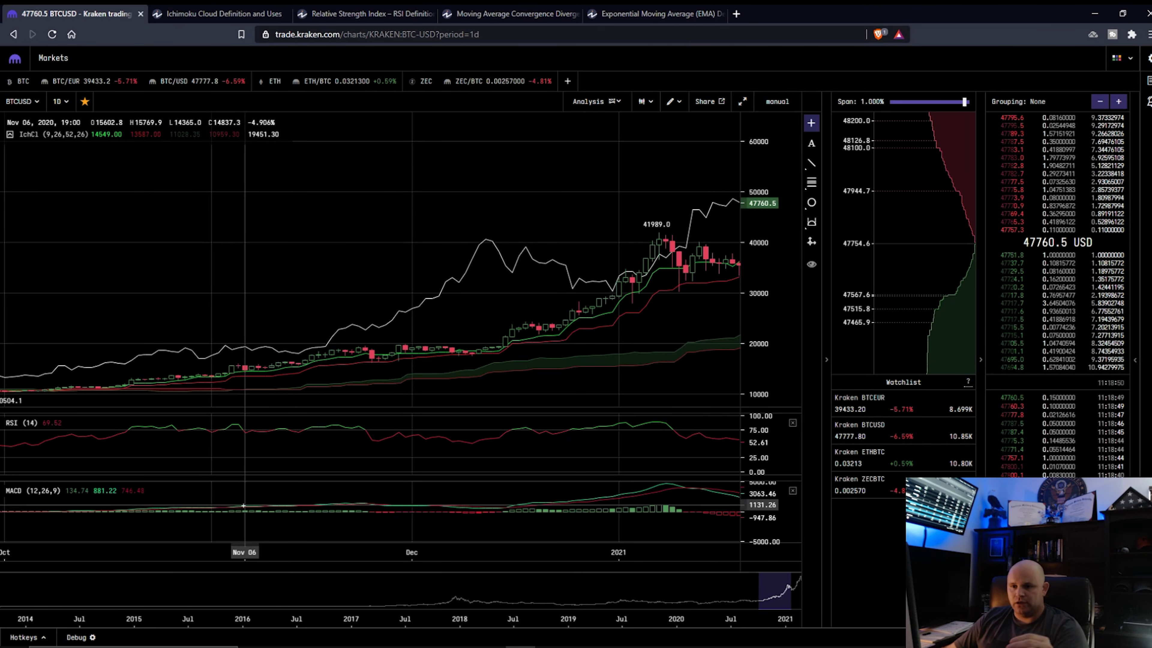
{"action": "scroll", "coordinate": [245, 512], "scroll_direction": "up", "scroll_amount": 3}
{"action": "scroll", "coordinate": [246, 506], "scroll_direction": "up", "scroll_amount": 3}
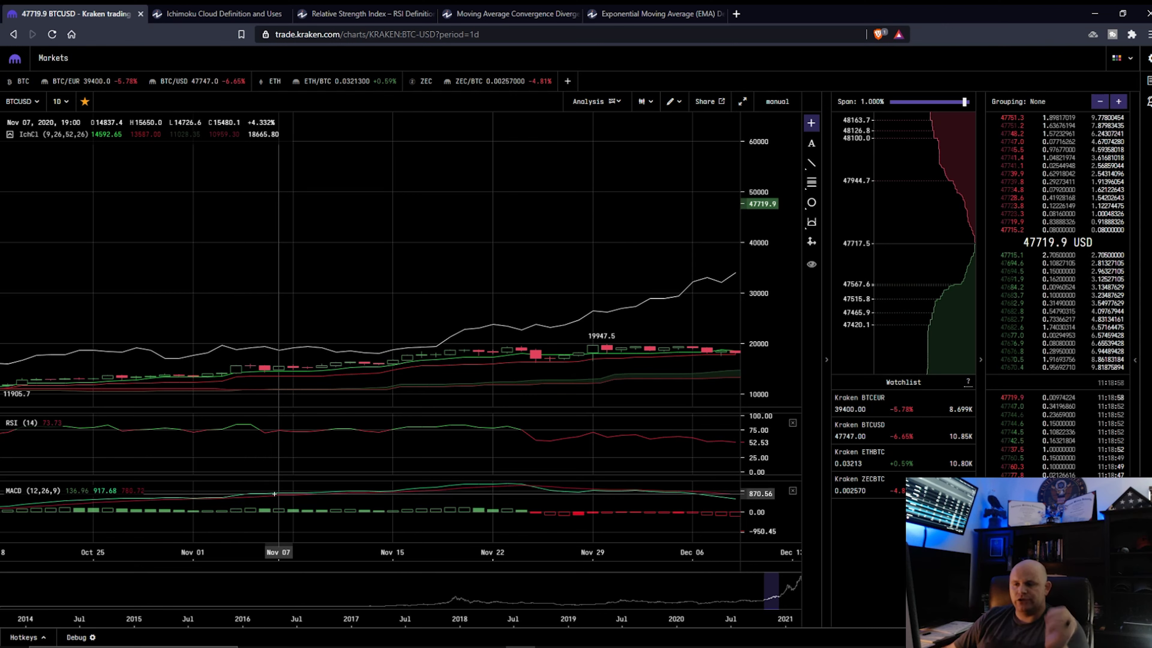
{"action": "scroll", "coordinate": [497, 527], "scroll_direction": "down", "scroll_amount": 1}
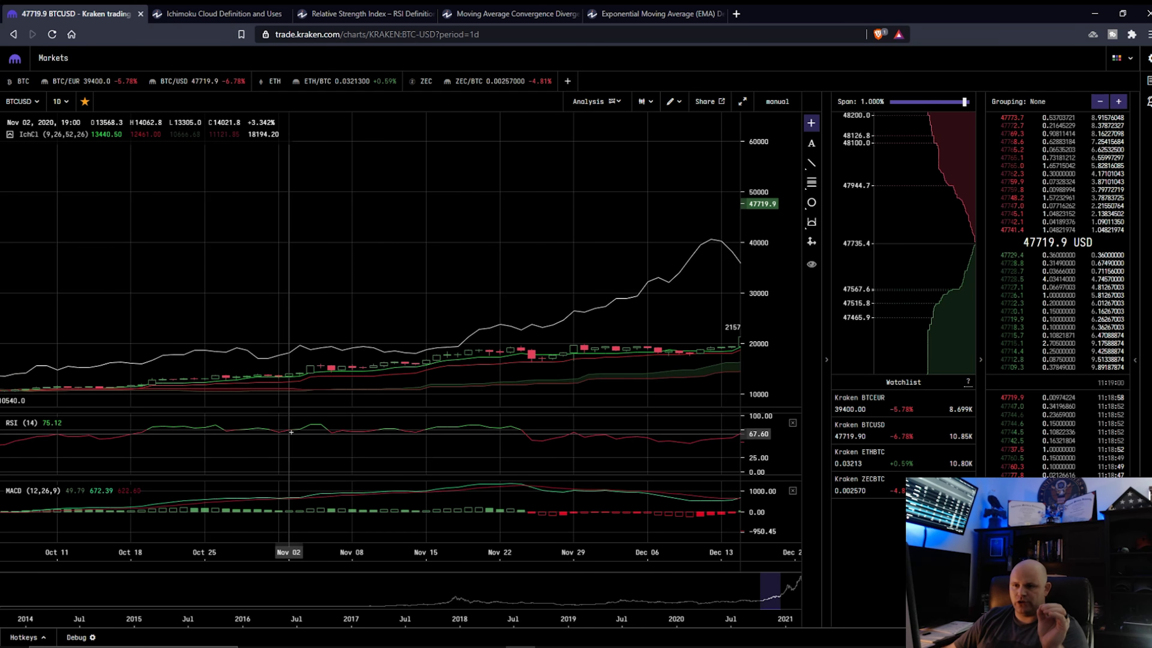
{"action": "scroll", "coordinate": [305, 383], "scroll_direction": "down", "scroll_amount": 2}
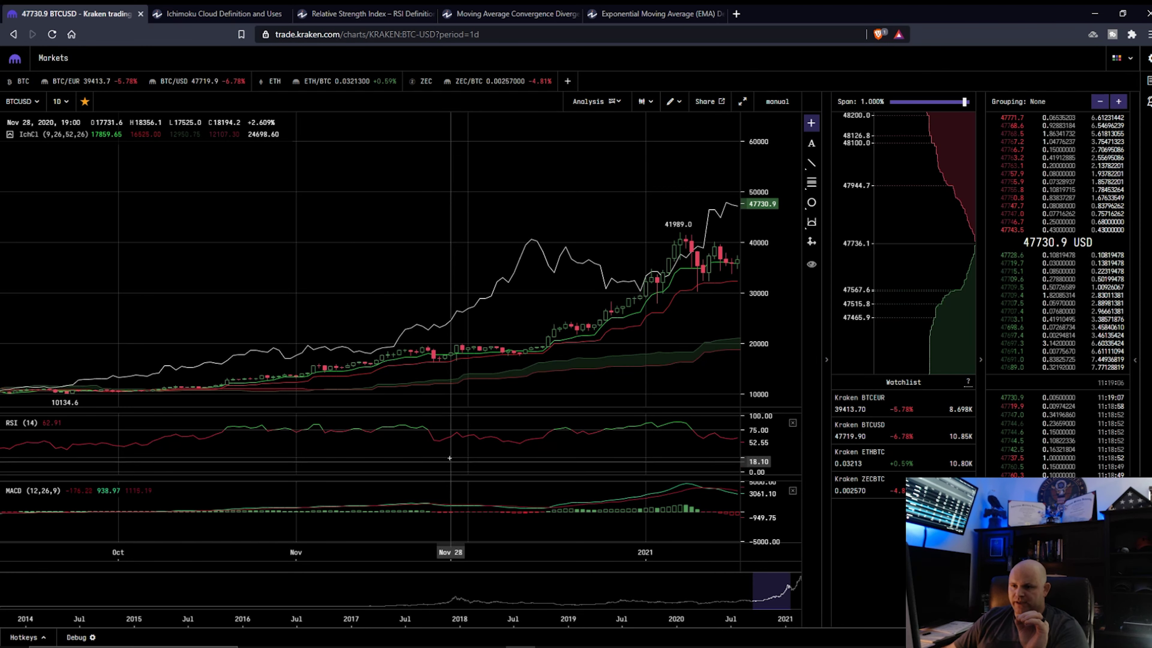
{"action": "scroll", "coordinate": [437, 501], "scroll_direction": "up", "scroll_amount": 1}
{"action": "scroll", "coordinate": [437, 501], "scroll_direction": "up", "scroll_amount": 5}
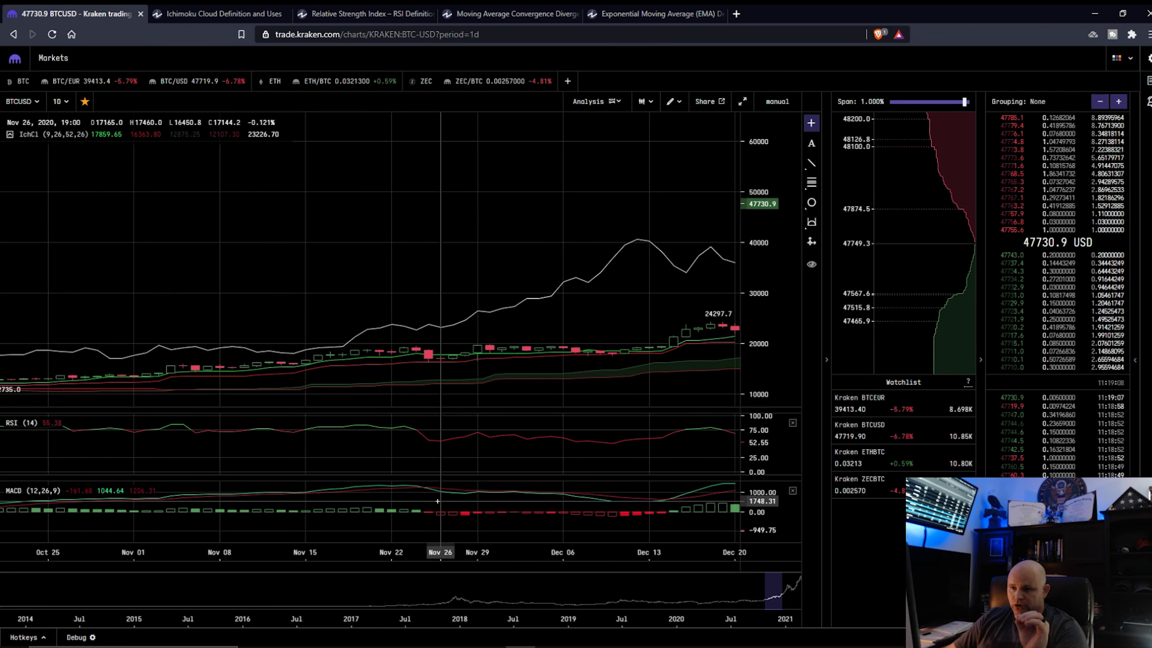
{"action": "scroll", "coordinate": [409, 375], "scroll_direction": "down", "scroll_amount": 5}
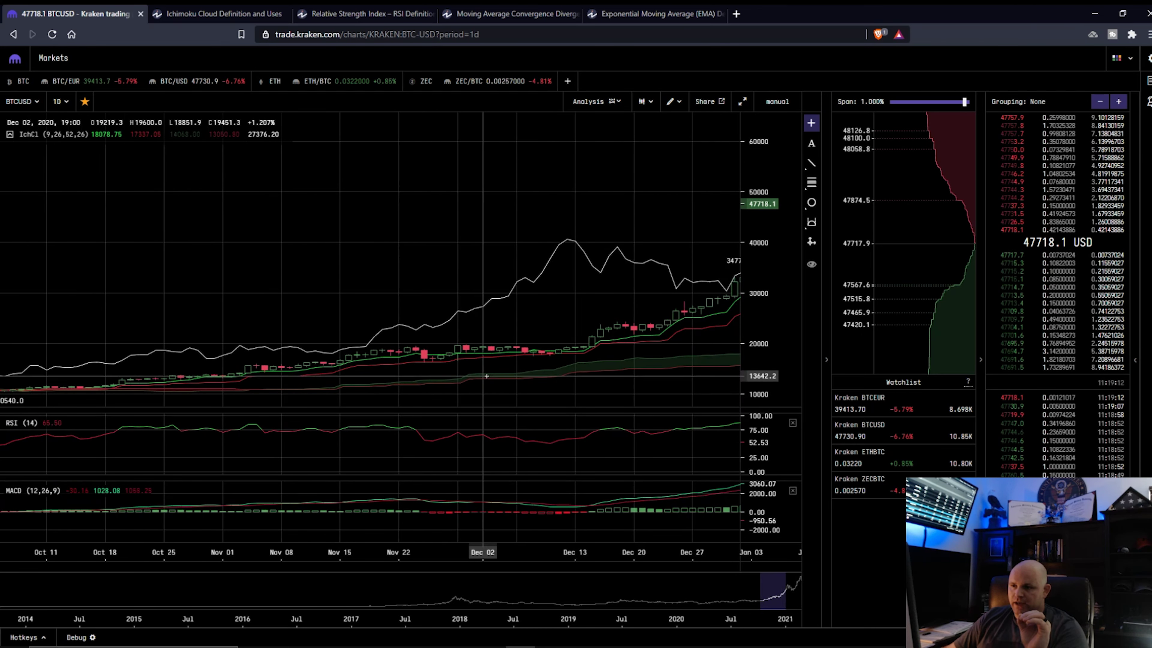
{"action": "scroll", "coordinate": [475, 383], "scroll_direction": "up", "scroll_amount": 1}
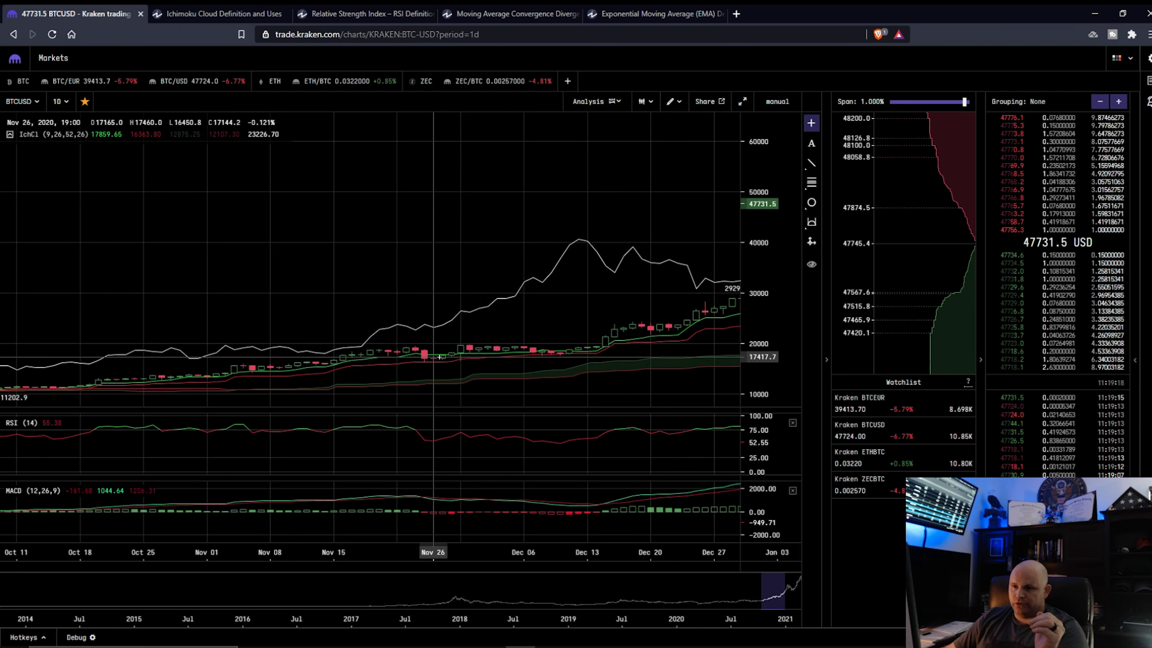
{"action": "scroll", "coordinate": [440, 355], "scroll_direction": "up", "scroll_amount": 2}
{"action": "scroll", "coordinate": [439, 355], "scroll_direction": "up", "scroll_amount": 3}
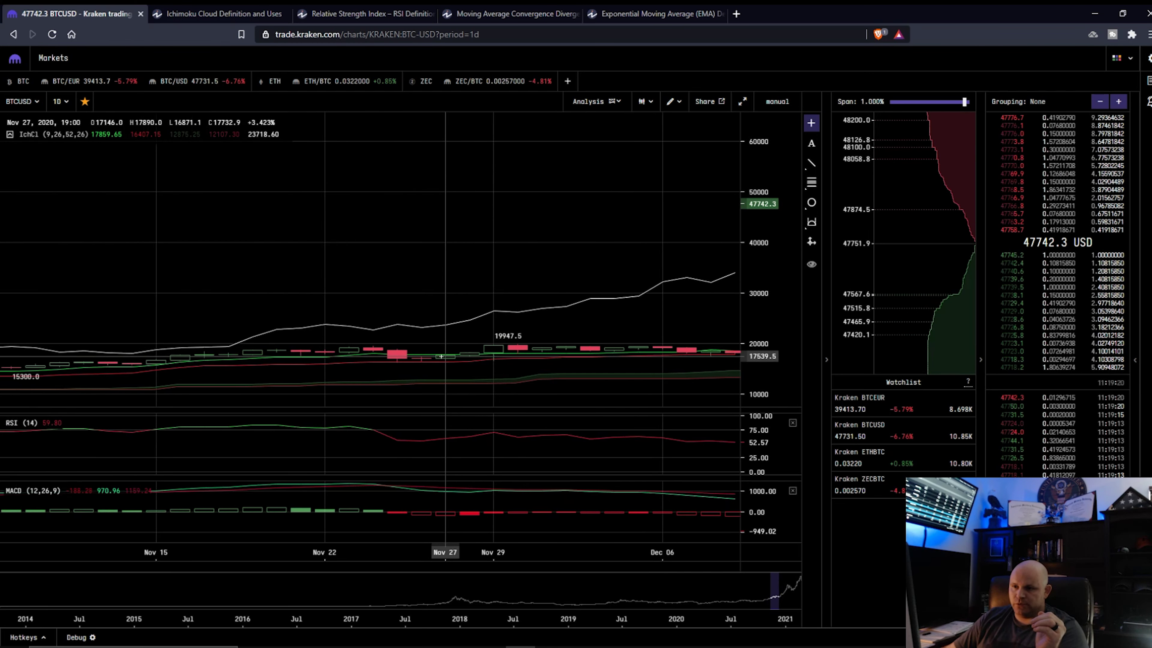
{"action": "scroll", "coordinate": [467, 376], "scroll_direction": "down", "scroll_amount": 5}
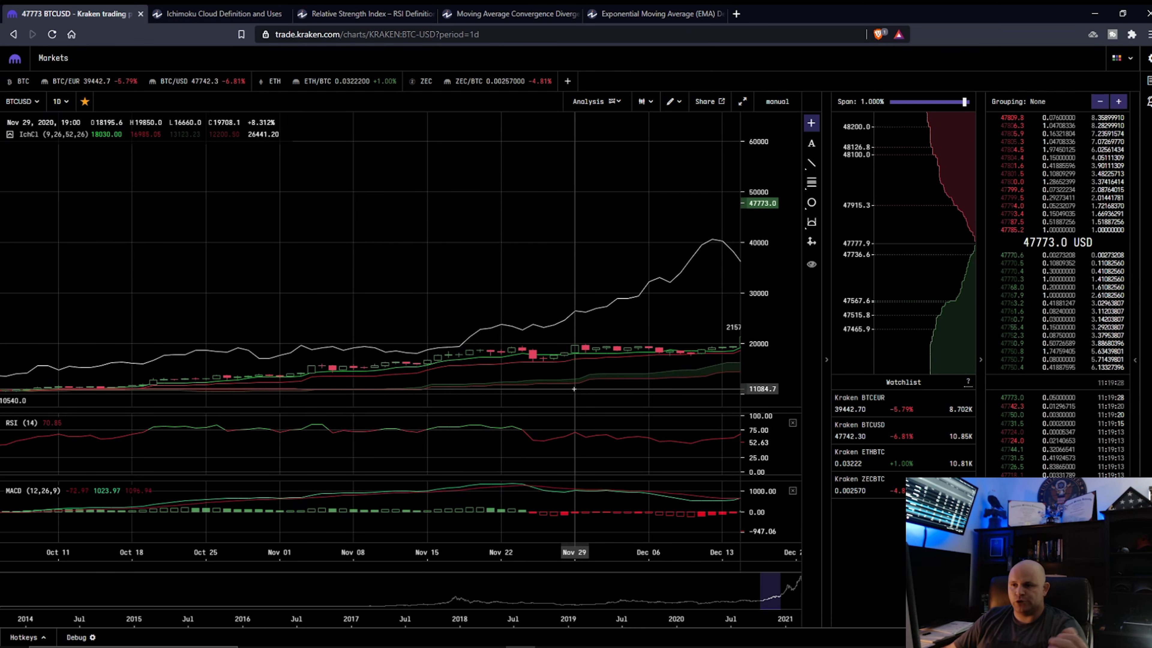
Pan past early January to the latest candles, leaving empty space on the right.
{"action": "left_click_drag", "start_coordinate": [574, 388], "coordinate": [349, 368]}
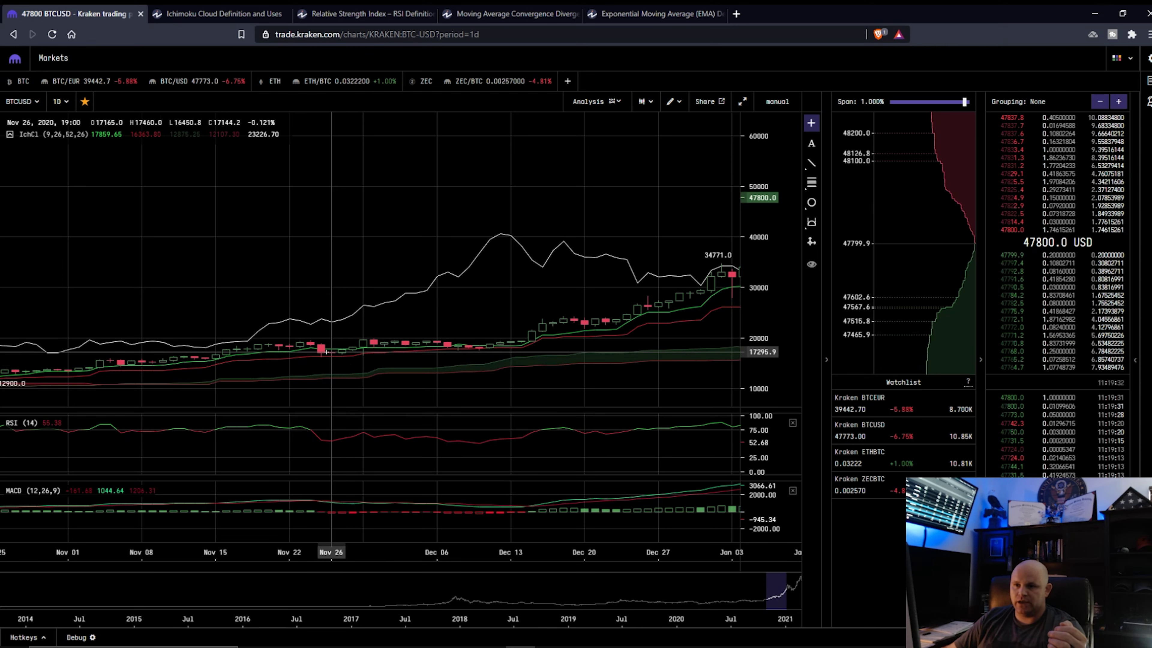
{"action": "scroll", "coordinate": [328, 352], "scroll_direction": "down", "scroll_amount": 5}
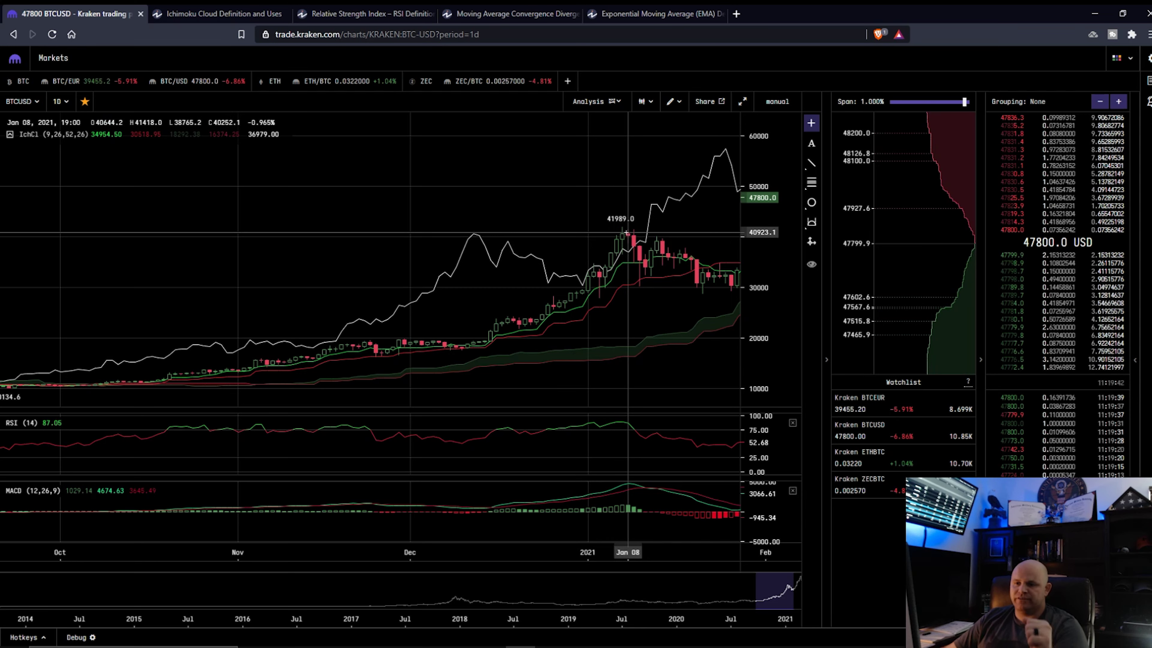
{"action": "scroll", "coordinate": [444, 301], "scroll_direction": "up", "scroll_amount": 3}
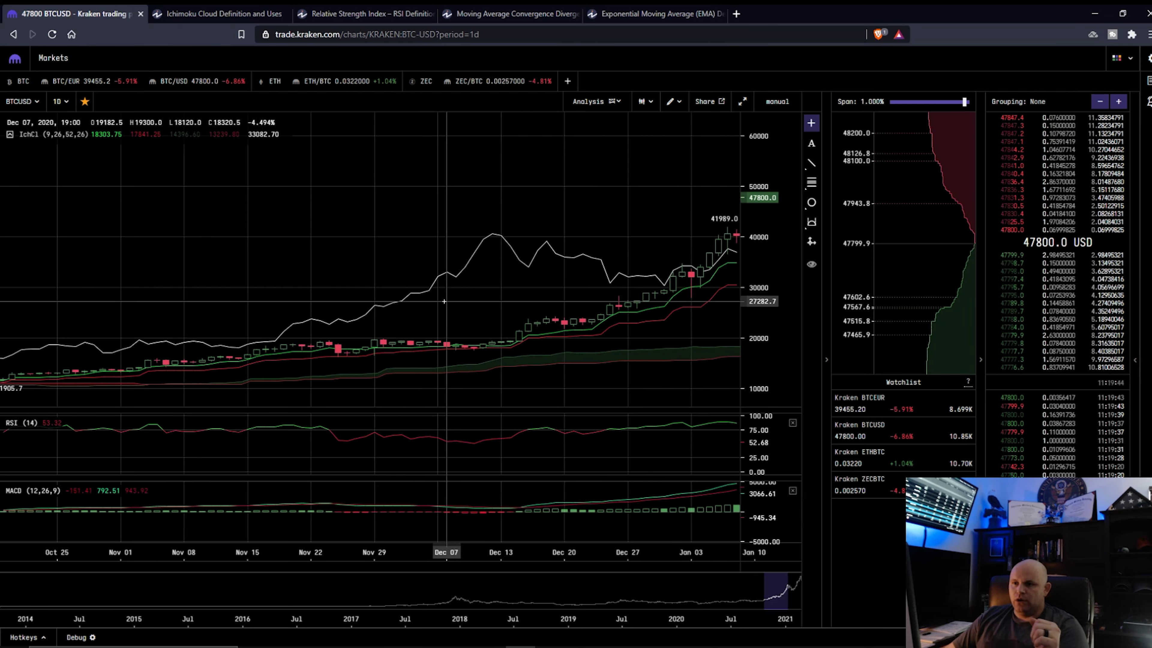
{"action": "scroll", "coordinate": [367, 291], "scroll_direction": "down", "scroll_amount": 3}
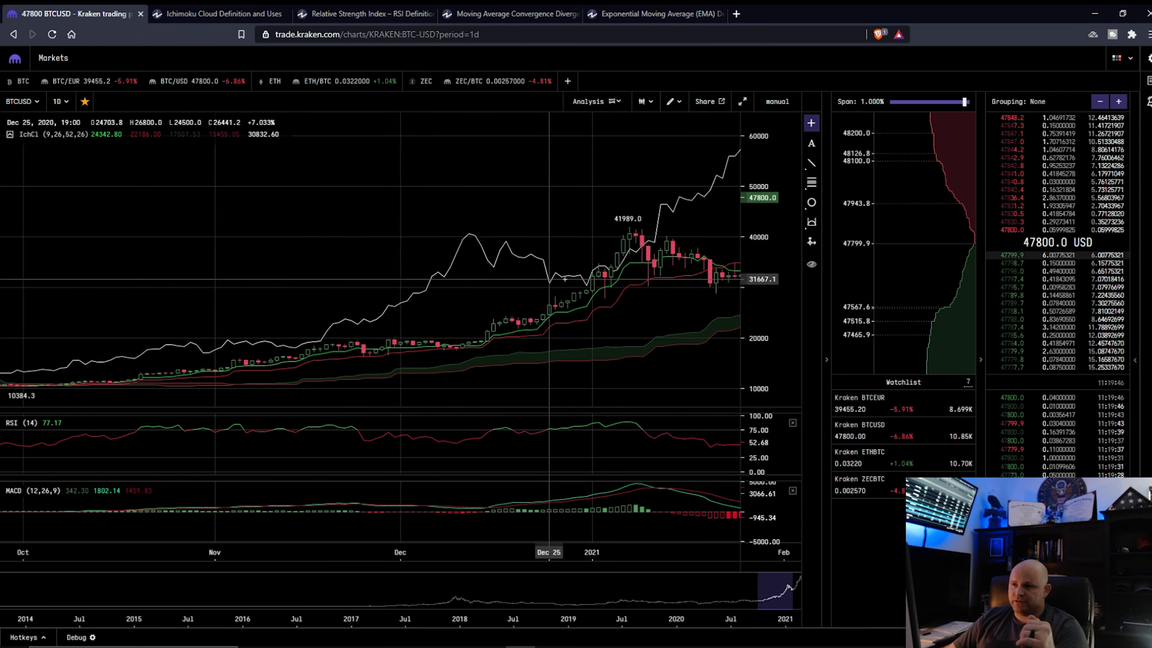
{"action": "left_click_drag", "start_coordinate": [565, 279], "coordinate": [324, 308]}
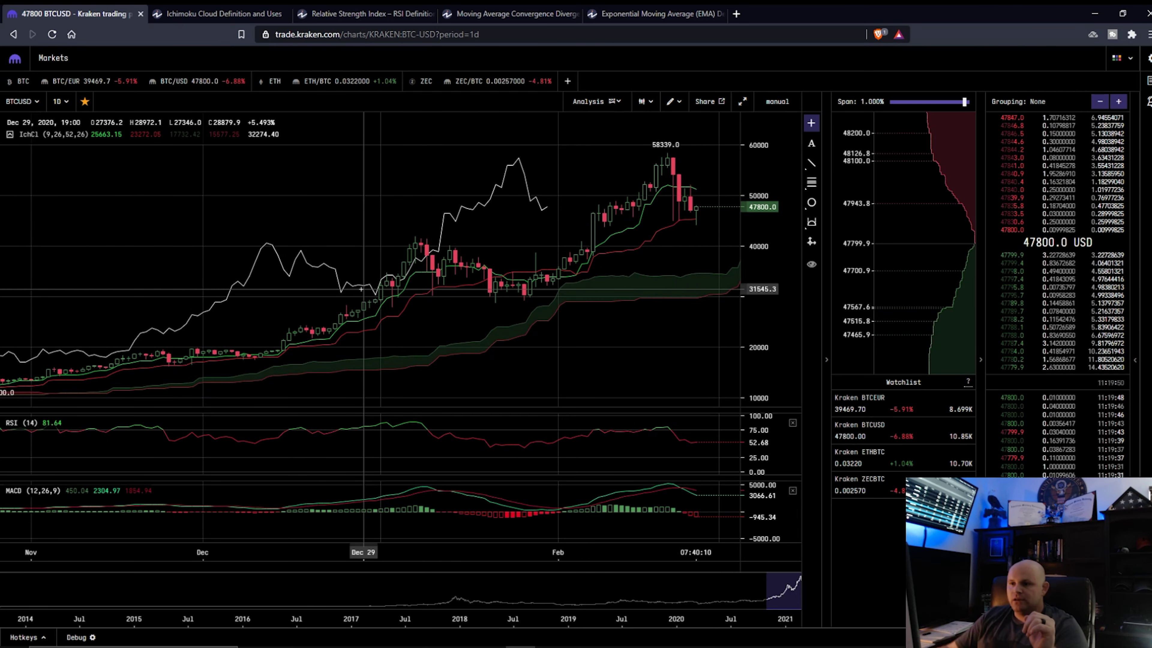
{"action": "scroll", "coordinate": [363, 286], "scroll_direction": "right", "scroll_amount": 5}
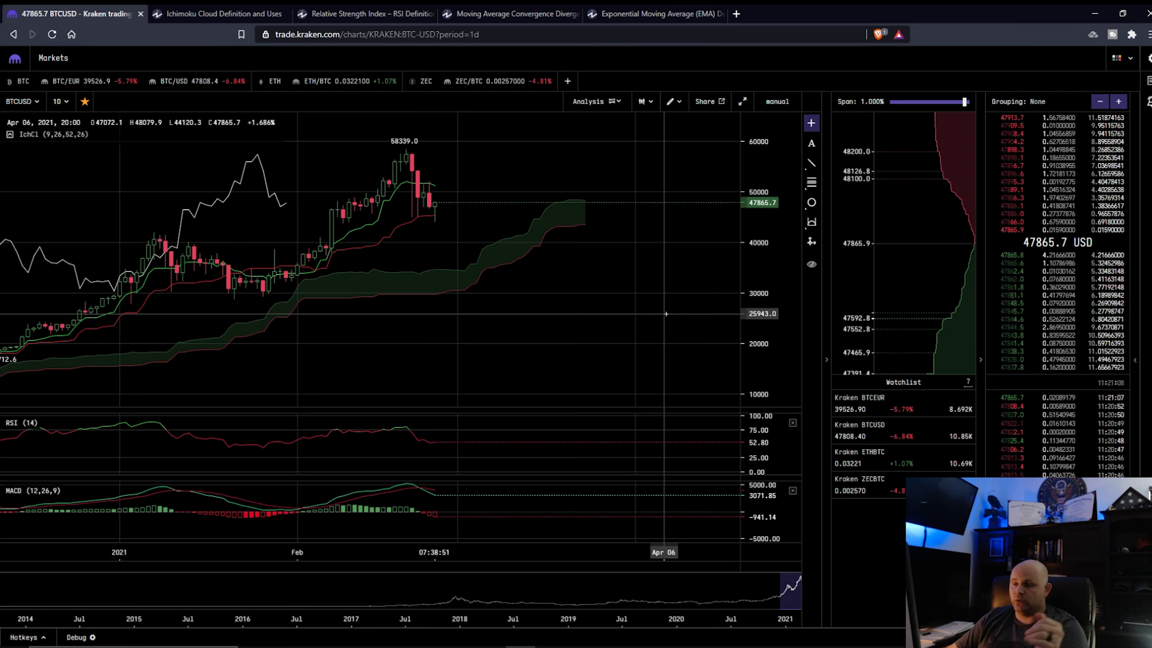
Switch the chart to weekly candles spanning late 2019 into 2022.
{"action": "left_click", "coordinate": [60, 102]}
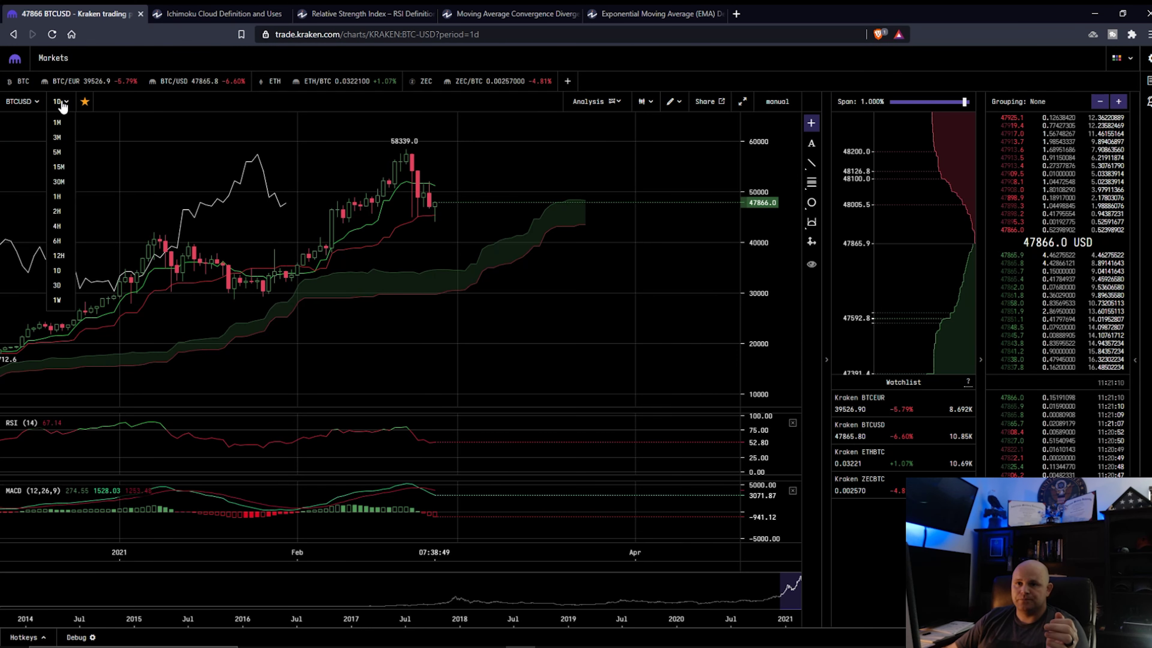
{"action": "left_click", "coordinate": [52, 305]}
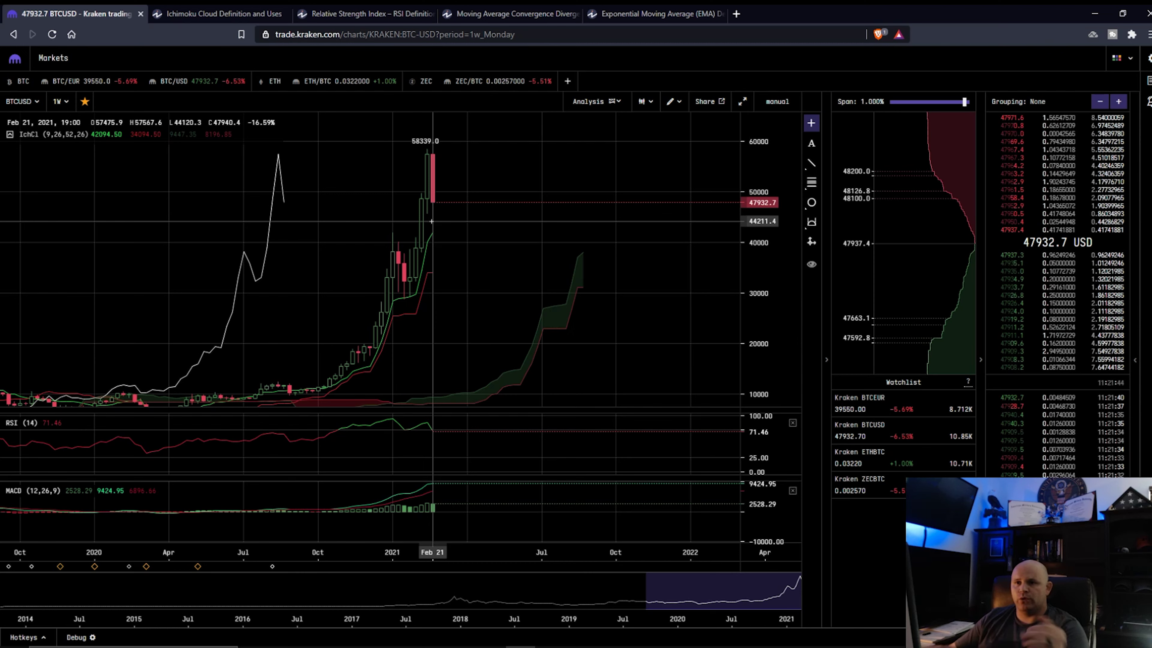
{"action": "left_click", "coordinate": [58, 104]}
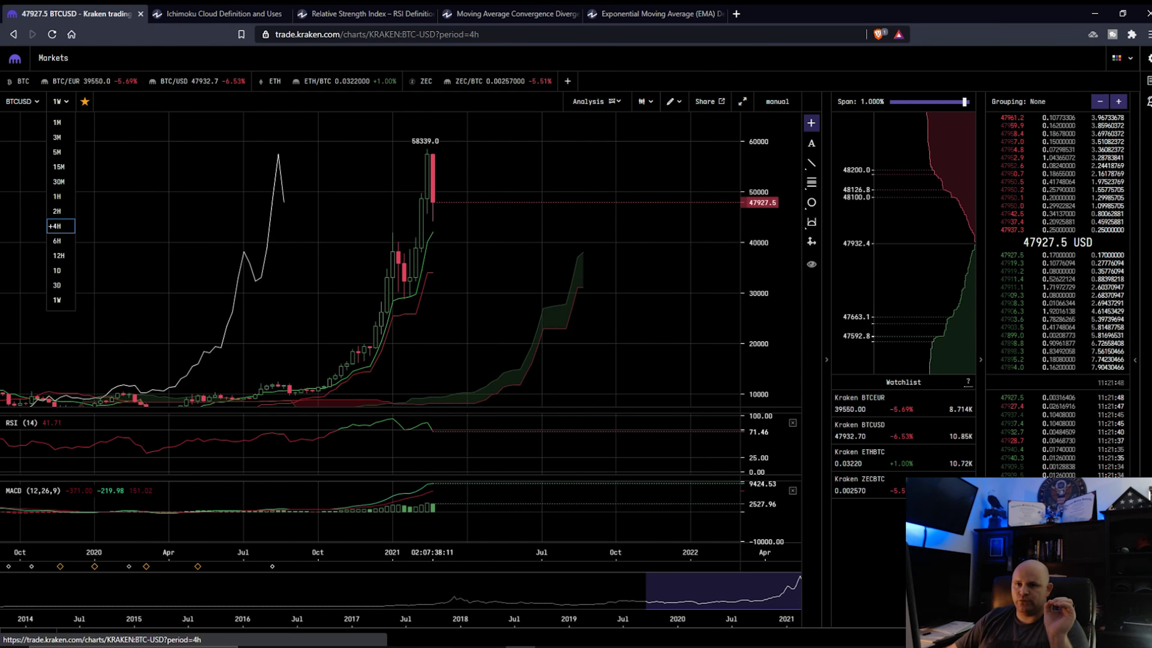
Switch the chart to 4-hour candles, then bring up the timeframe list again.
{"action": "left_click", "coordinate": [50, 226]}
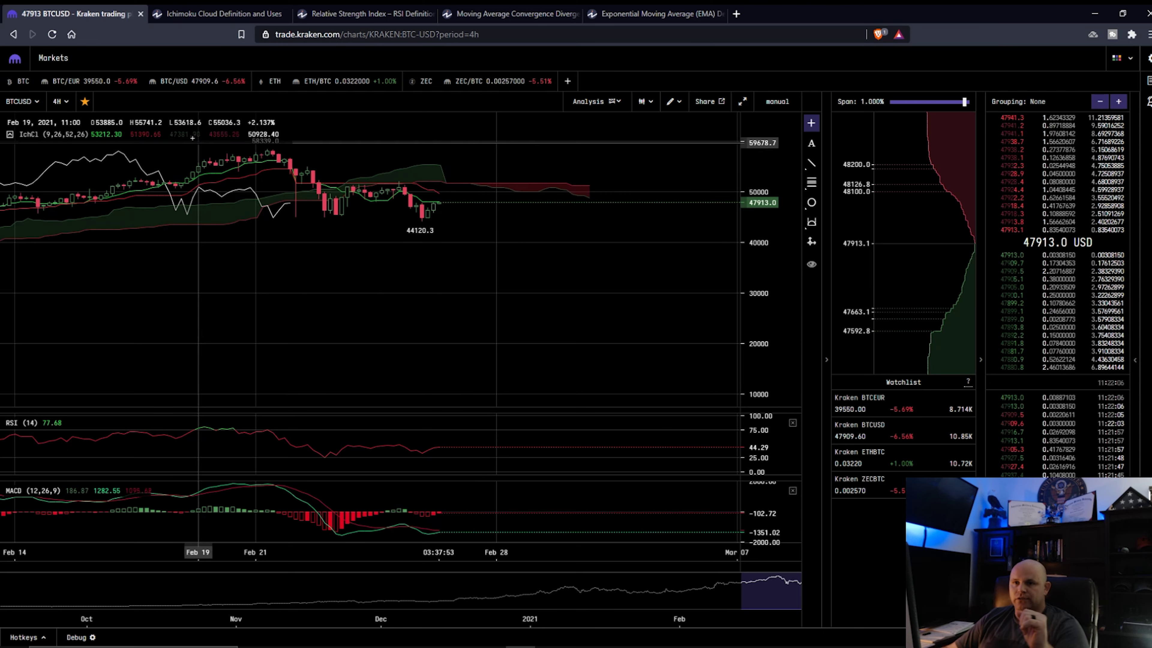
{"action": "left_click", "coordinate": [60, 101]}
Switch the chart to 5-minute, then 3-minute candles and zoom in.
{"action": "left_click", "coordinate": [59, 163]}
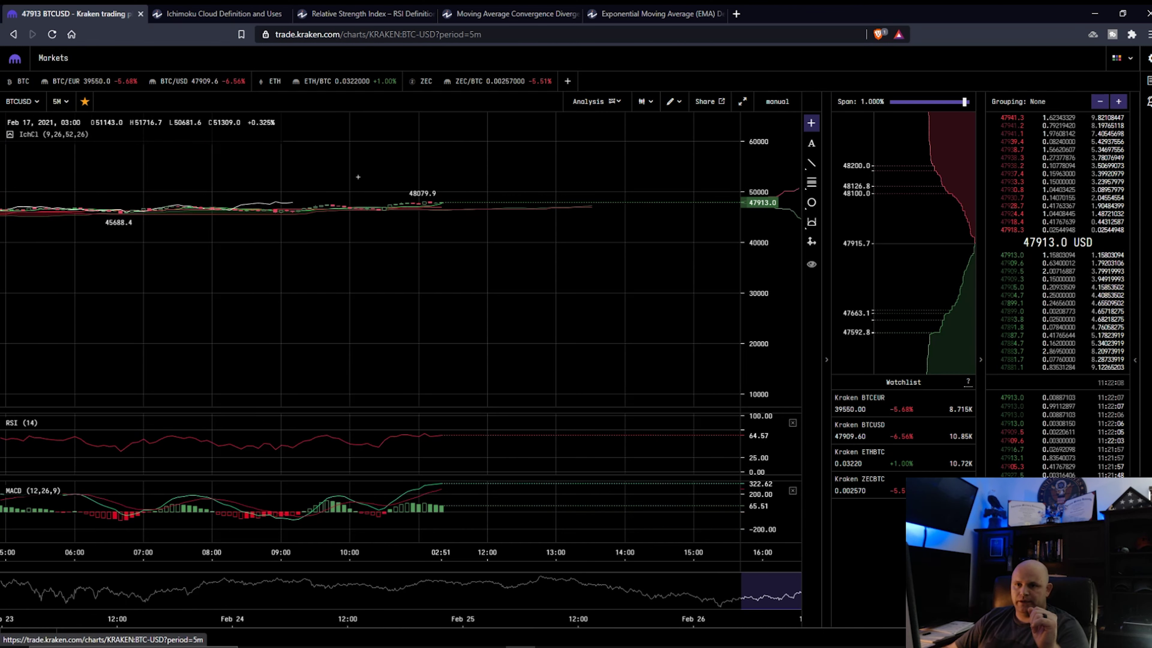
{"action": "left_click", "coordinate": [57, 102]}
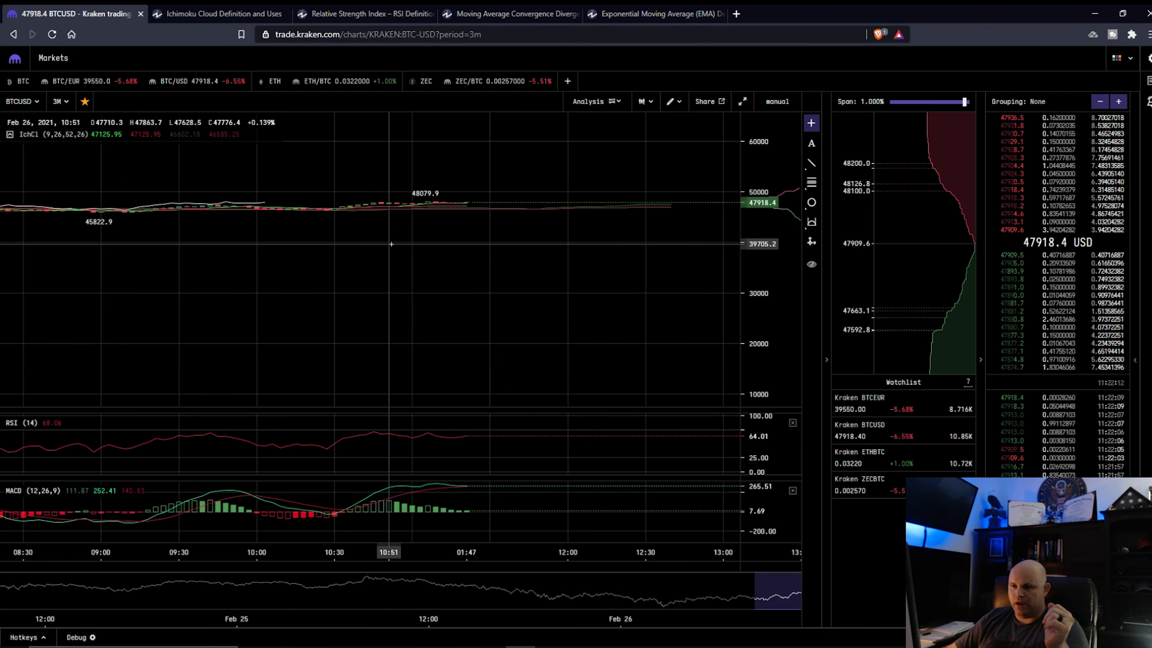
{"action": "scroll", "coordinate": [433, 240], "scroll_direction": "up", "scroll_amount": 2}
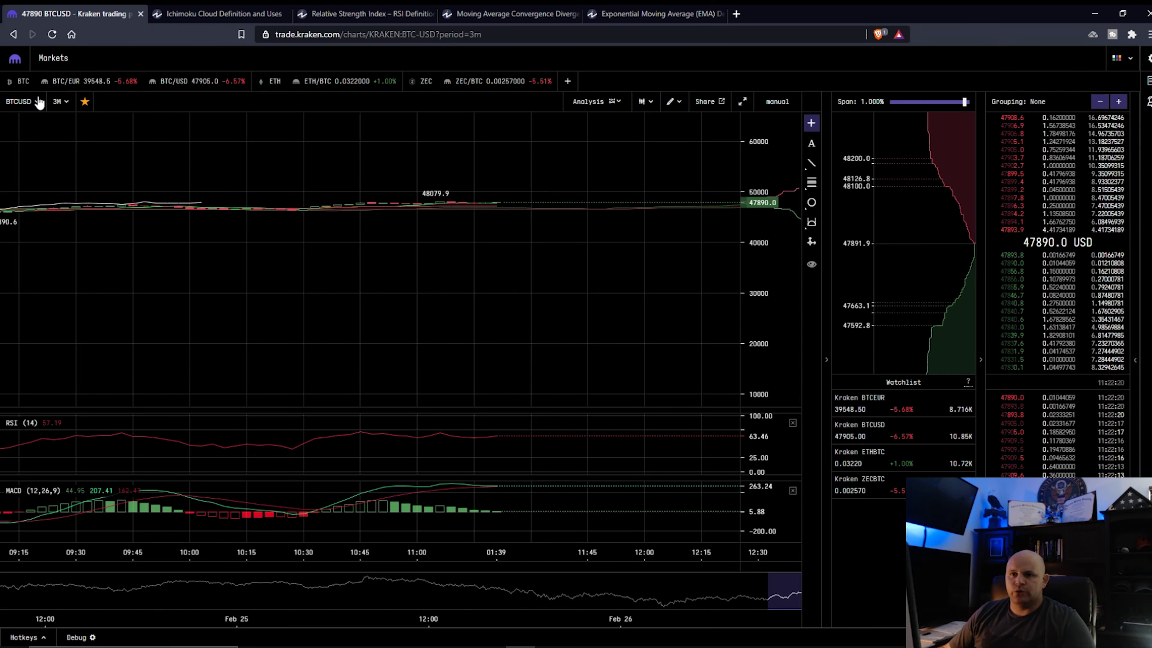
Return to daily candles spanning roughly December 2020 to May 2021.
{"action": "left_click", "coordinate": [57, 102]}
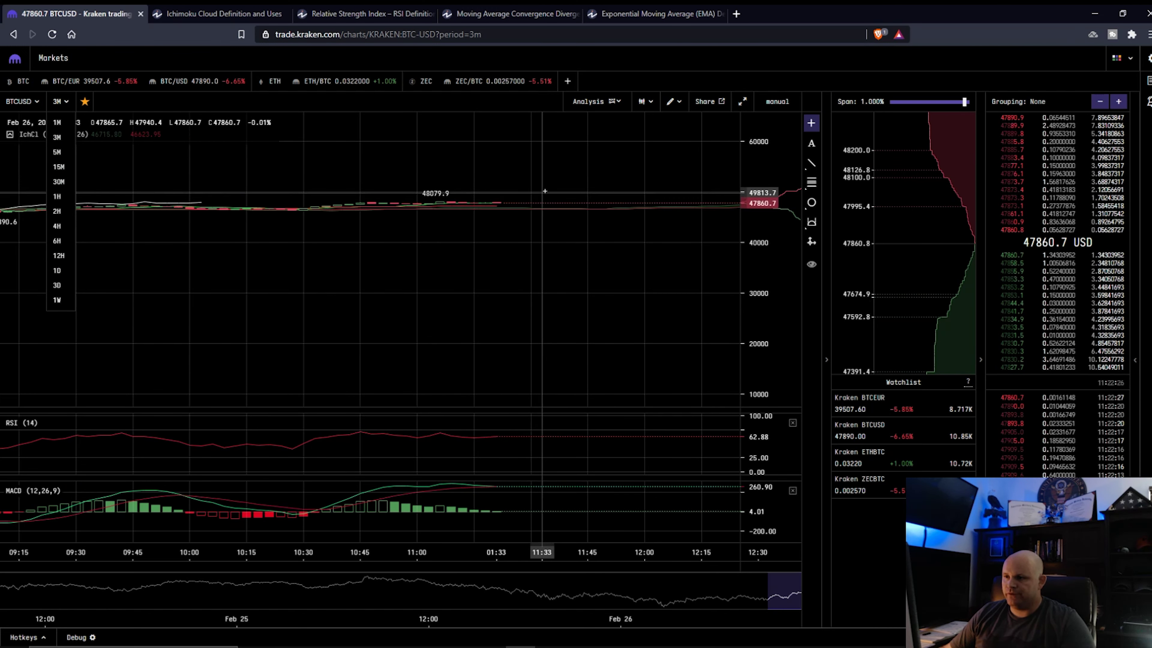
{"action": "scroll", "coordinate": [485, 205], "scroll_direction": "down", "scroll_amount": 5}
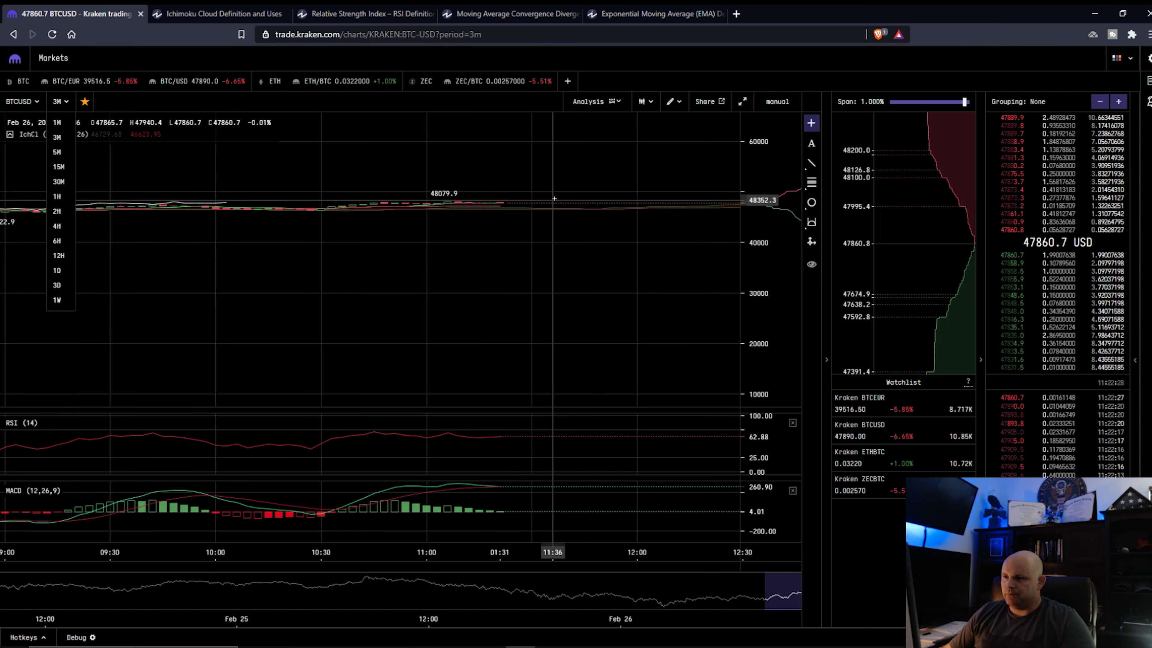
{"action": "scroll", "coordinate": [492, 204], "scroll_direction": "down", "scroll_amount": 2}
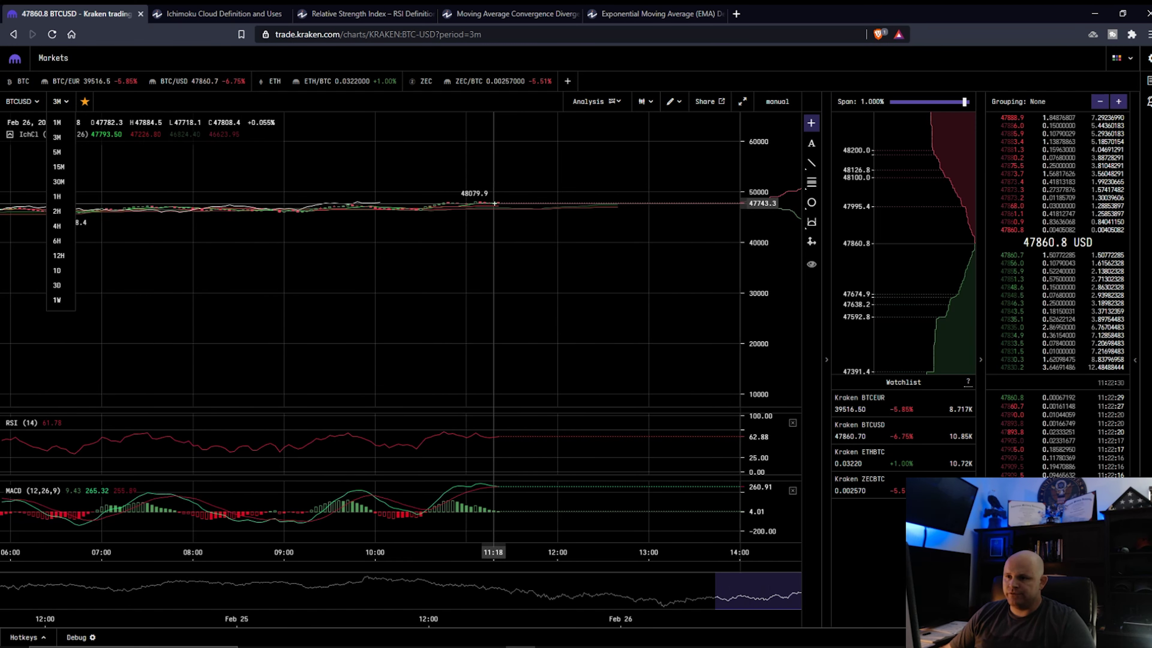
{"action": "left_click", "coordinate": [56, 272]}
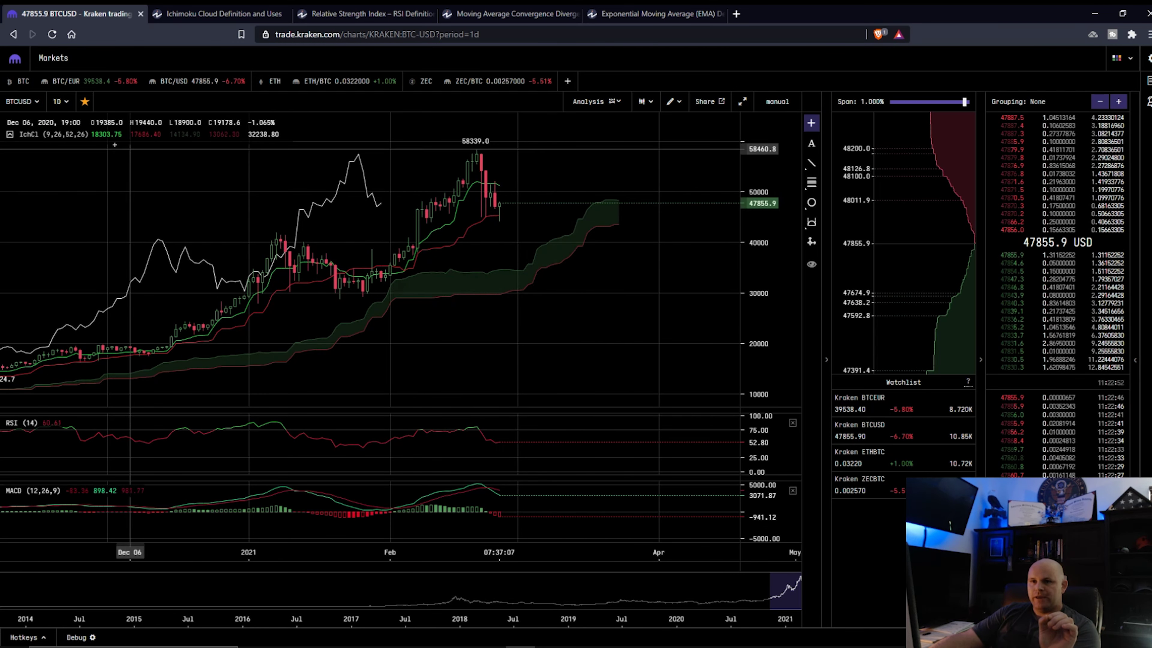
Cycle the chart through 5-minute and then weekly candles.
{"action": "left_click", "coordinate": [60, 101]}
{"action": "left_click", "coordinate": [61, 155]}
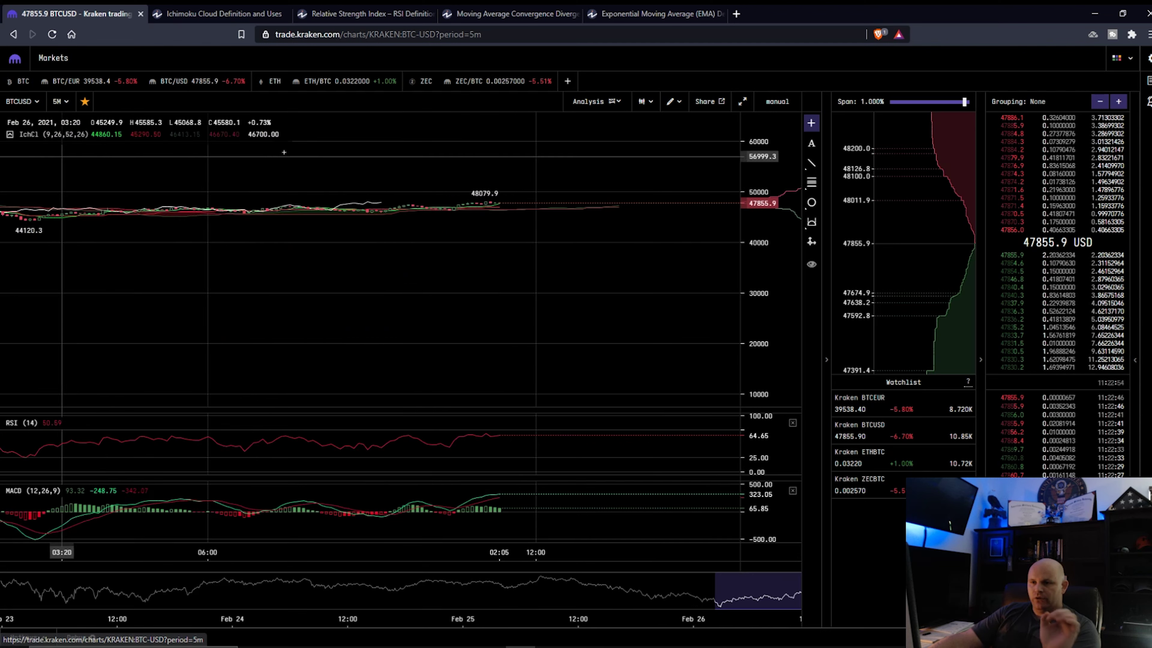
{"action": "left_click", "coordinate": [54, 102]}
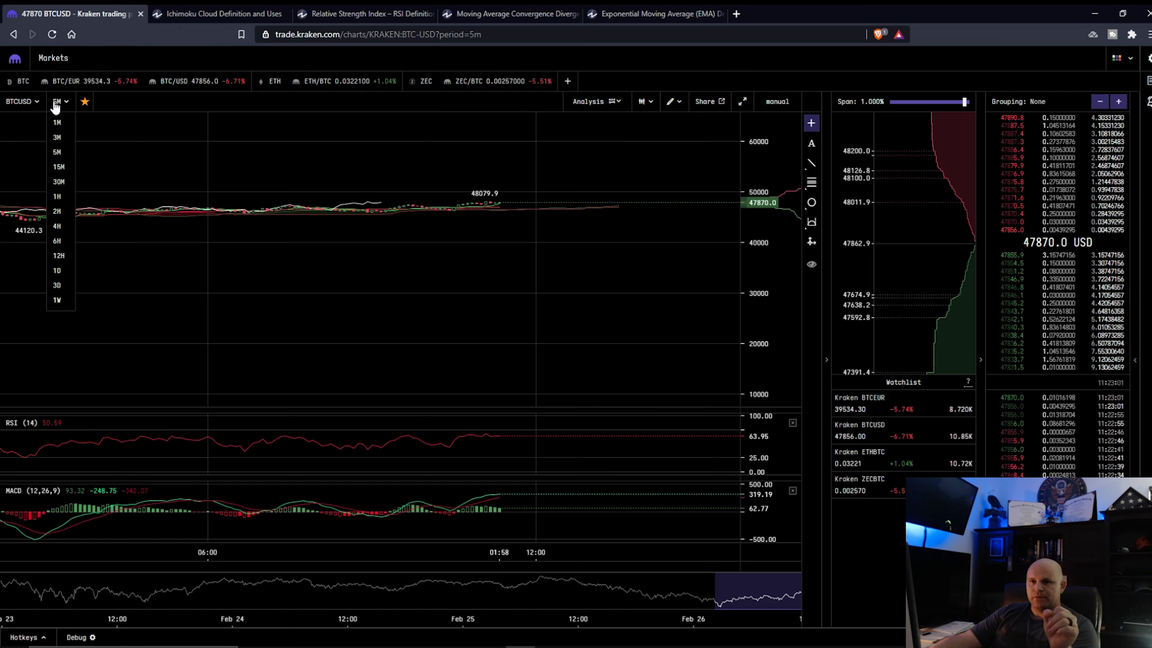
{"action": "left_click", "coordinate": [59, 299]}
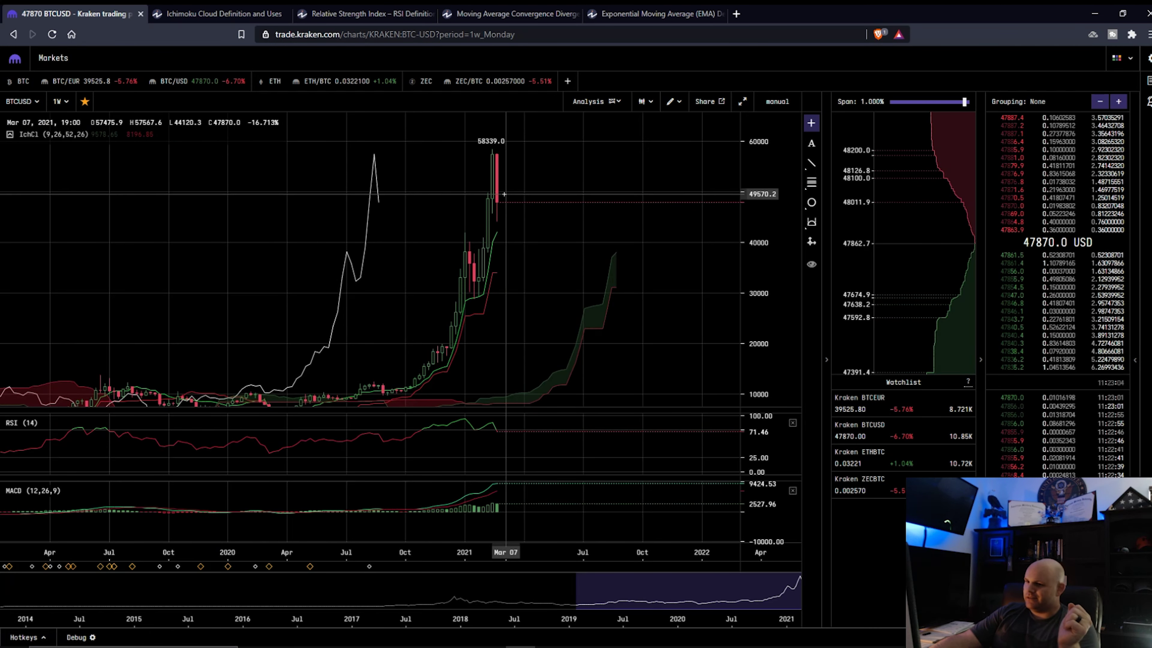
Return the chart to daily candles and bring up the Ichimoku Cloud article.
{"action": "left_click", "coordinate": [60, 101]}
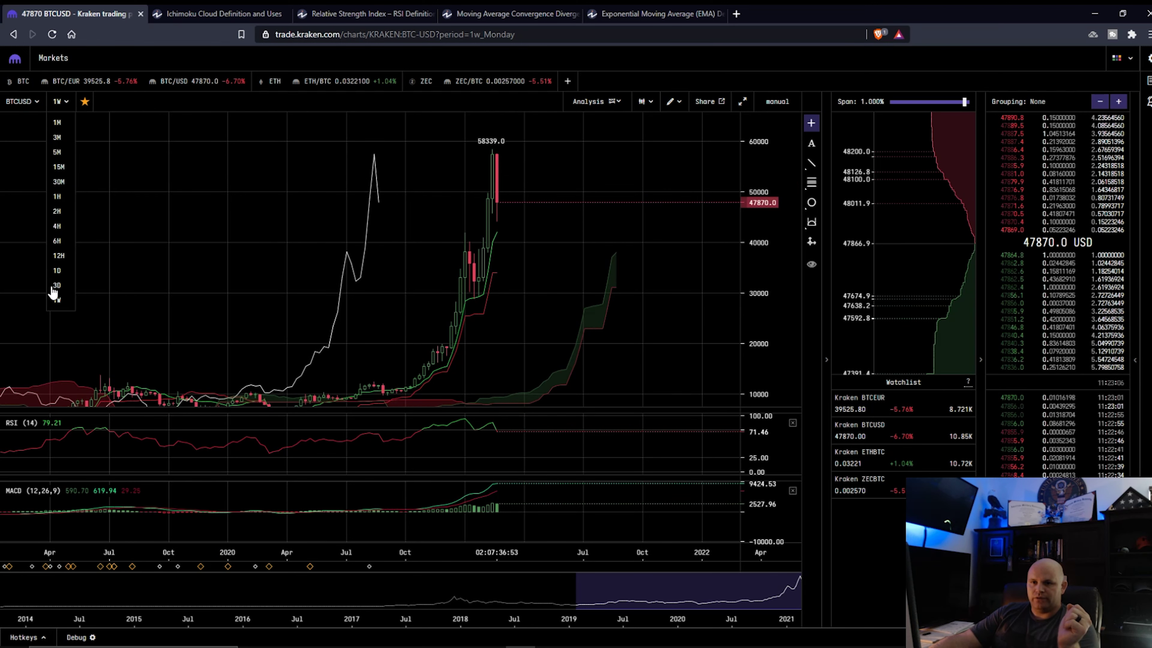
{"action": "left_click", "coordinate": [57, 270]}
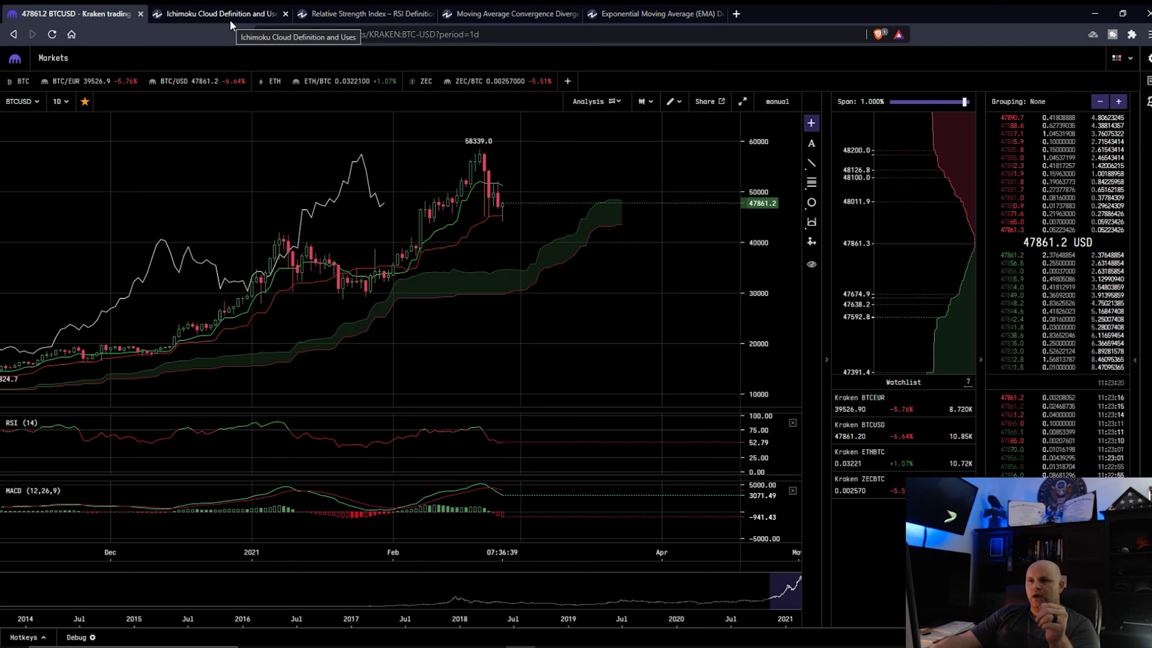
{"action": "left_click", "coordinate": [222, 13]}
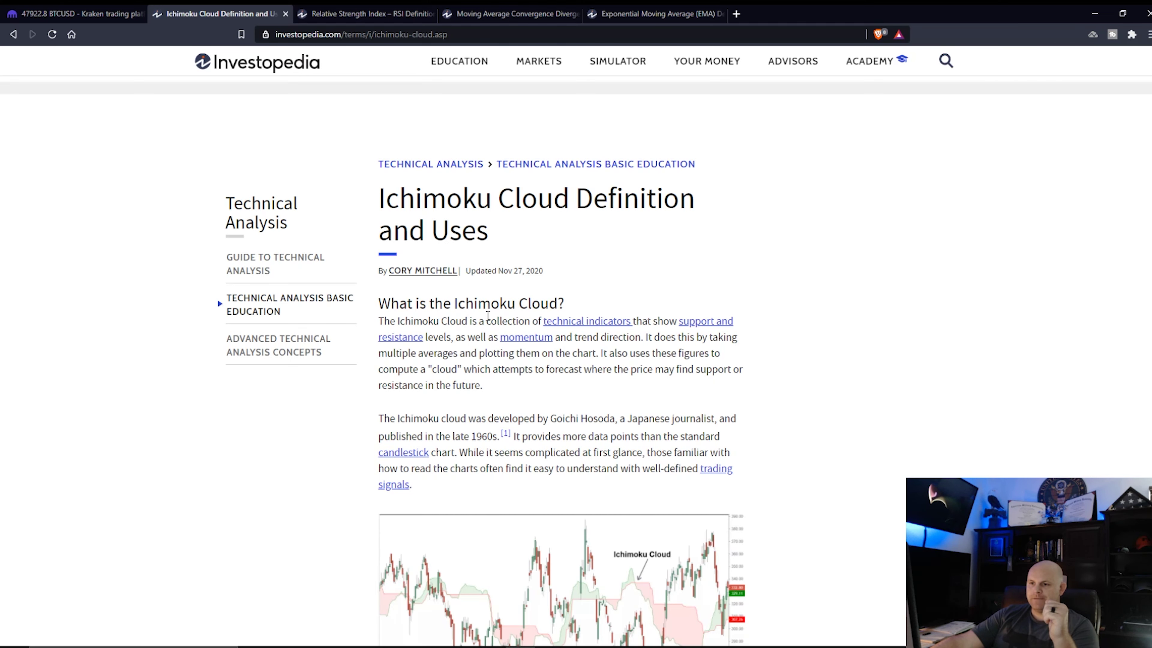
Enlarge the Ichimoku Cloud article's example chart, then move to the RSI article.
{"action": "scroll", "coordinate": [488, 316], "scroll_direction": "down", "scroll_amount": 3}
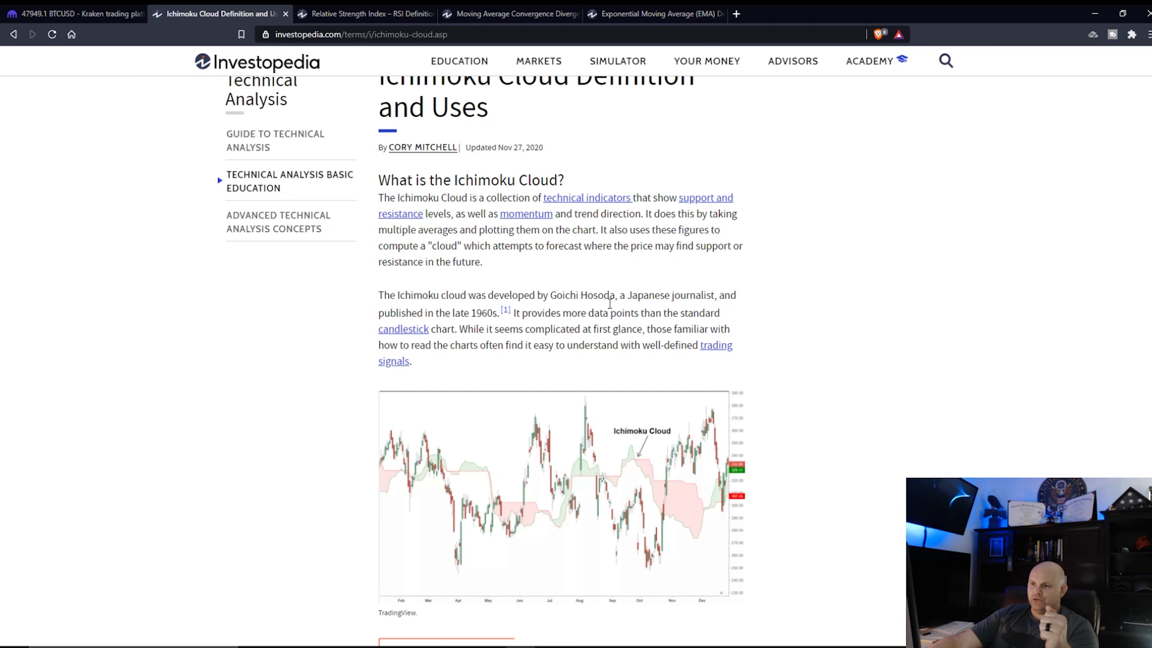
{"action": "scroll", "coordinate": [609, 302], "scroll_direction": "down", "scroll_amount": 3}
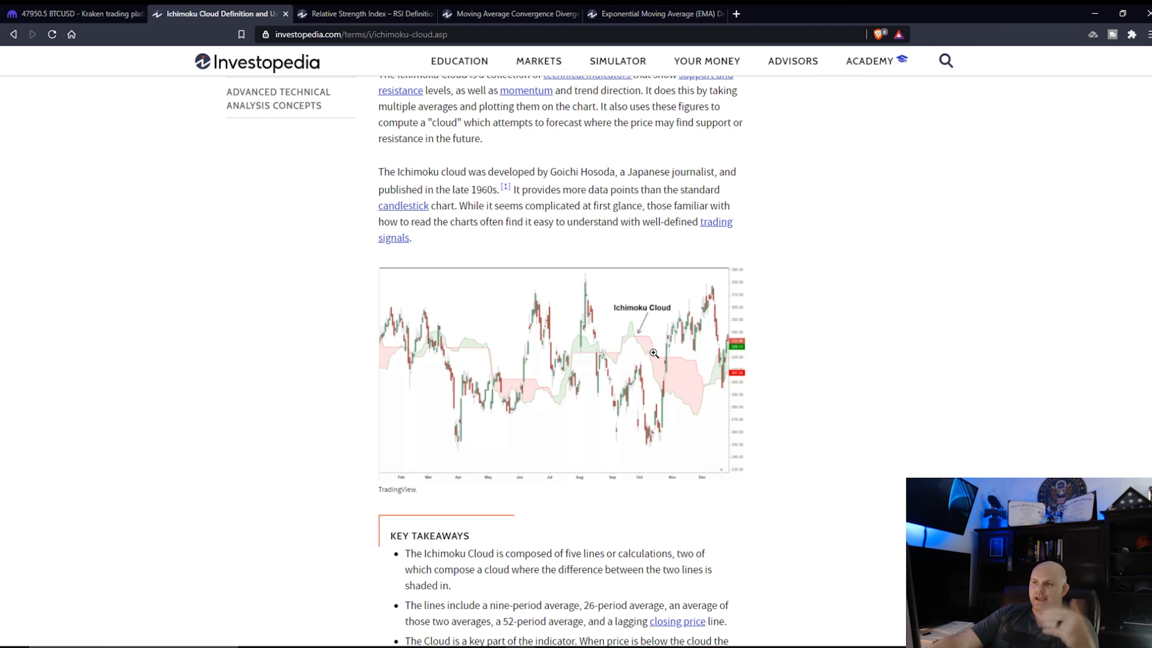
{"action": "scroll", "coordinate": [653, 353], "scroll_direction": "down", "scroll_amount": 3}
{"action": "left_click", "coordinate": [649, 248]}
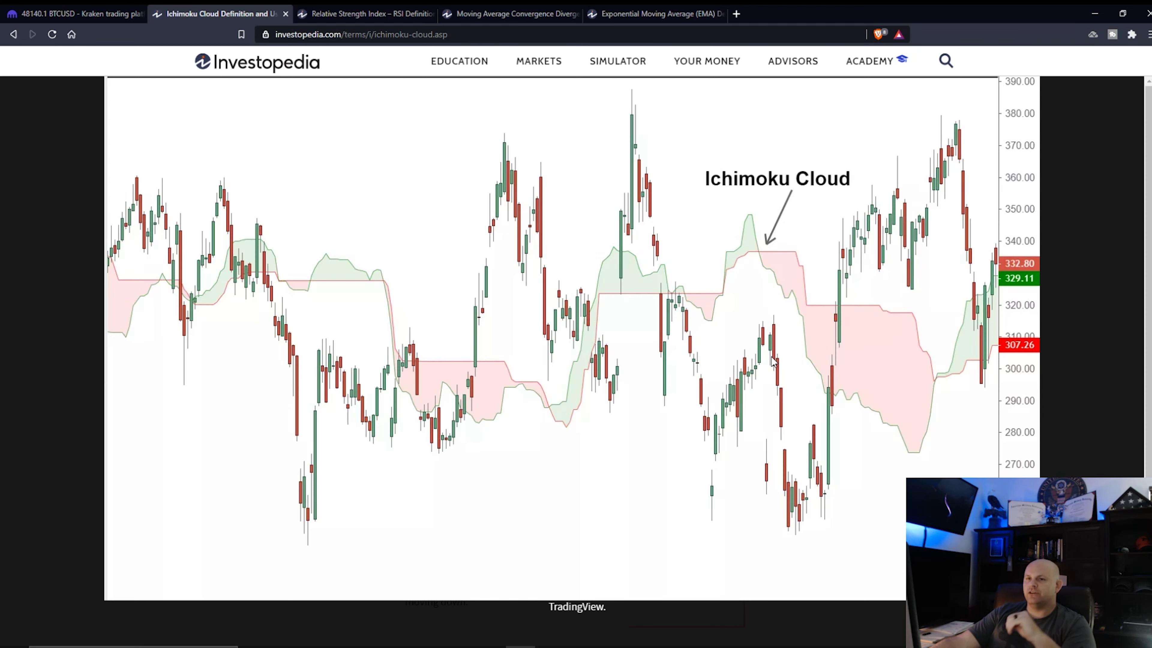
{"action": "left_click", "coordinate": [354, 14]}
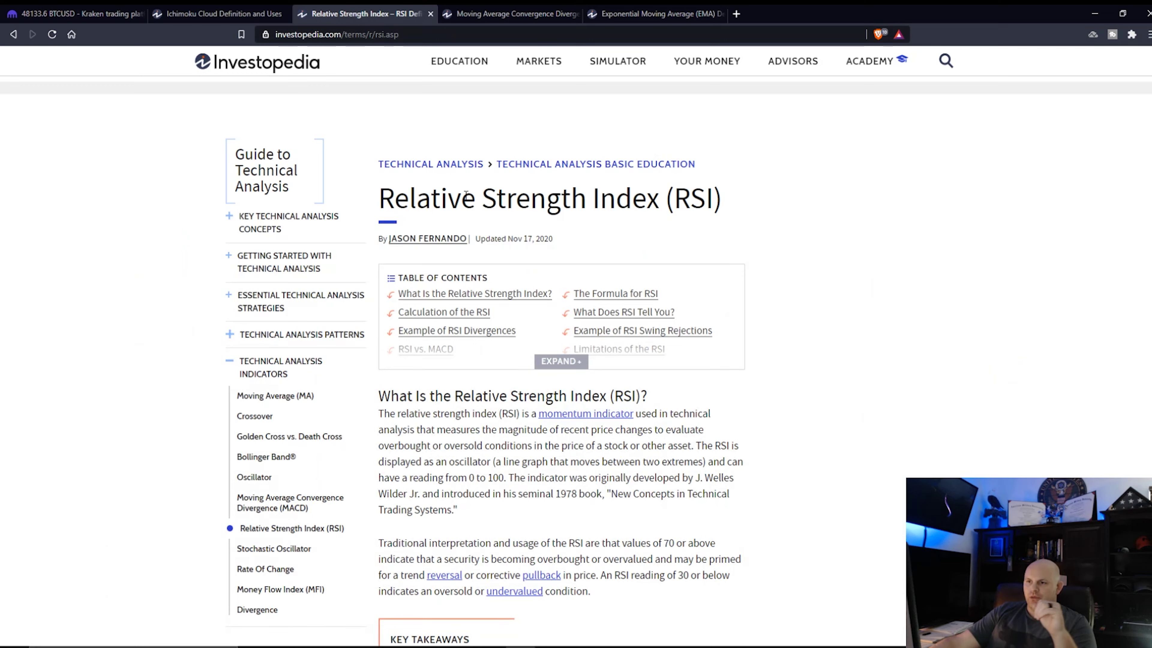
{"action": "scroll", "coordinate": [517, 363], "scroll_direction": "down", "scroll_amount": 3}
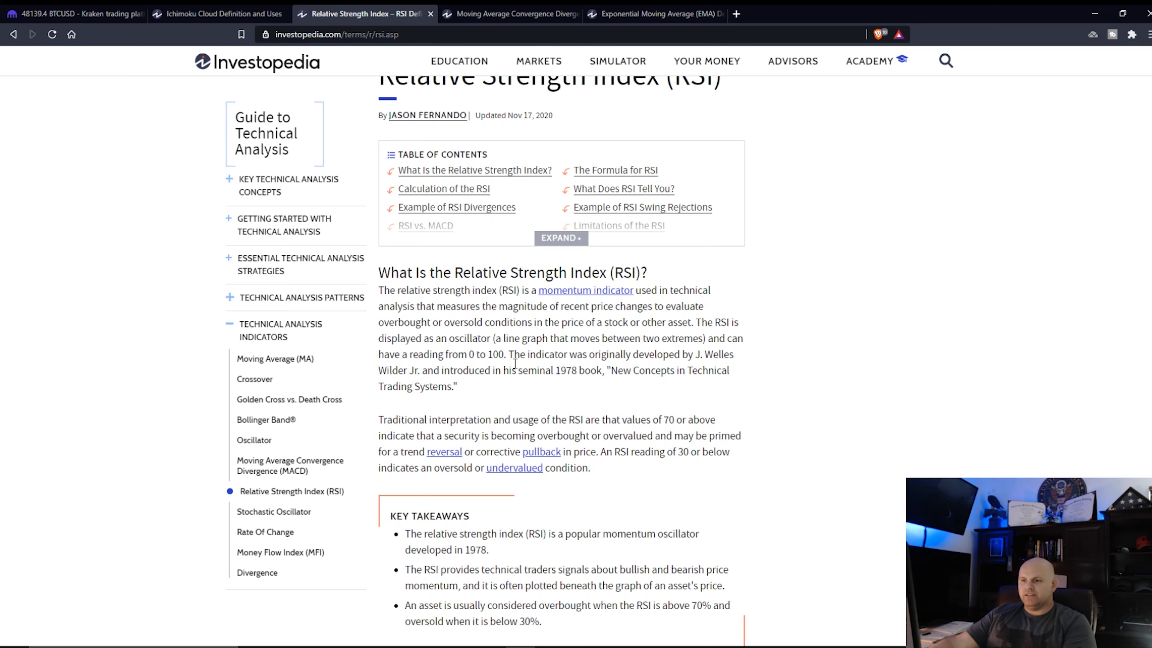
{"action": "left_click", "coordinate": [72, 13]}
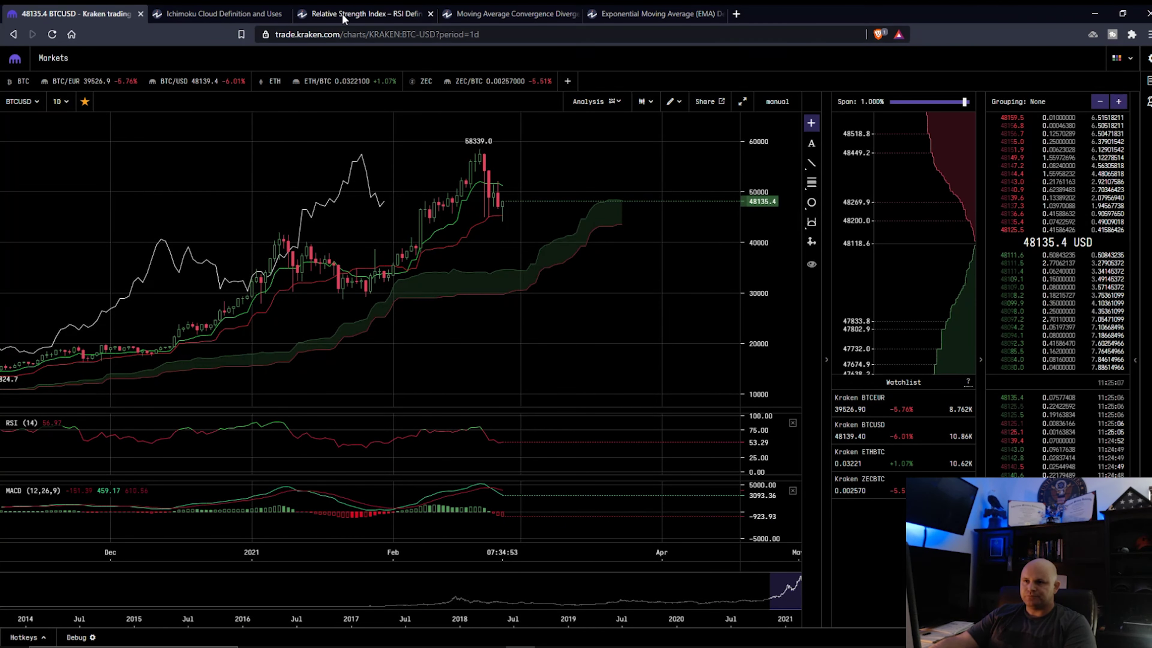
{"action": "left_click", "coordinate": [367, 13]}
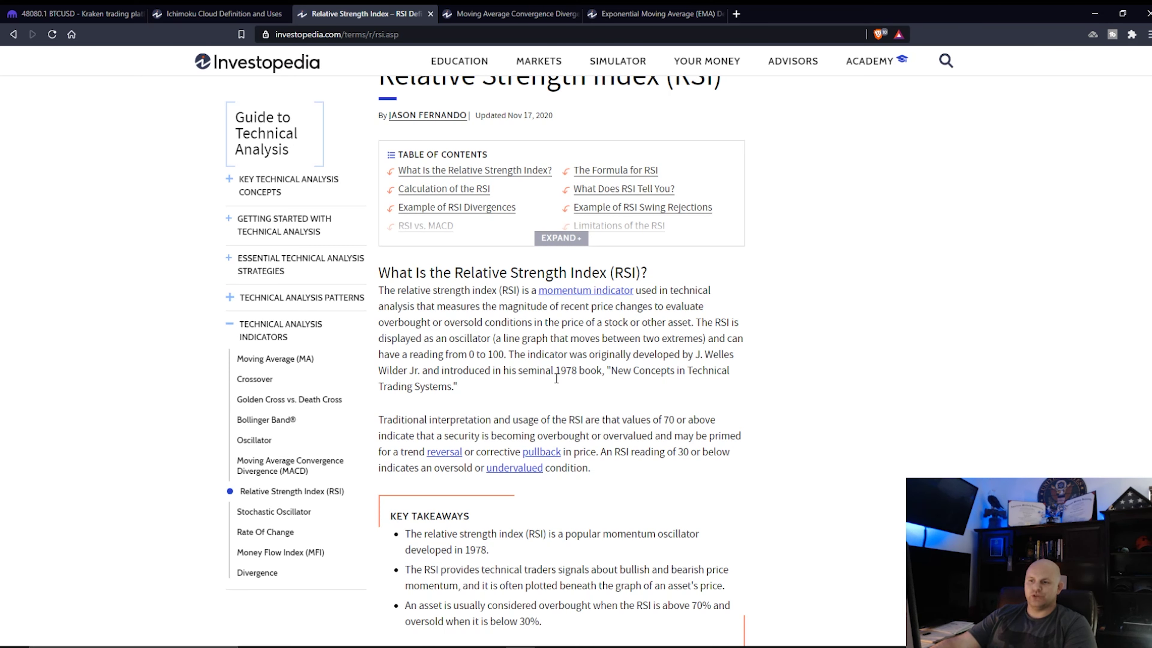
Read the RSI article down through its formula.
{"action": "scroll", "coordinate": [579, 375], "scroll_direction": "down", "scroll_amount": 1}
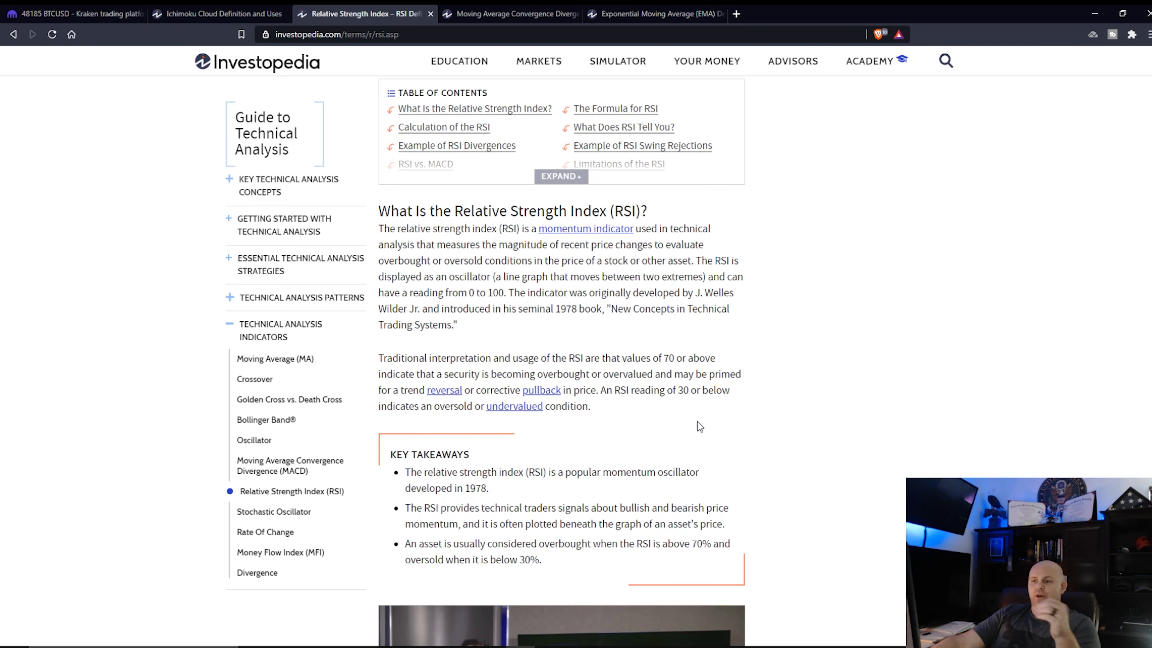
{"action": "scroll", "coordinate": [697, 421], "scroll_direction": "down", "scroll_amount": 3}
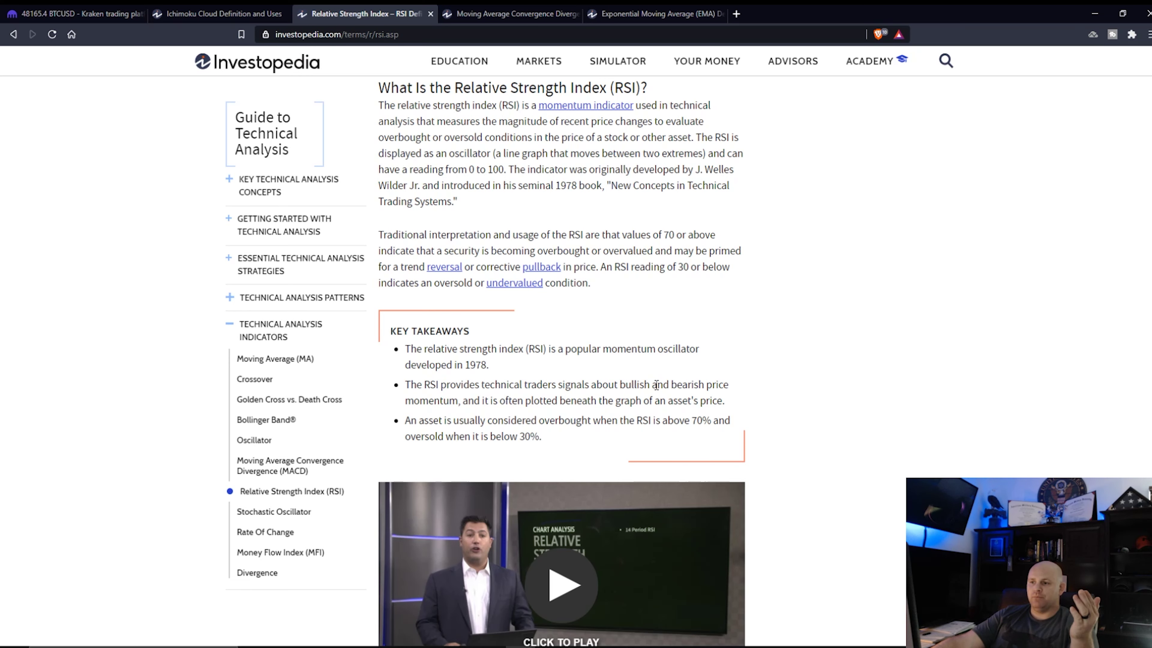
{"action": "scroll", "coordinate": [656, 385], "scroll_direction": "down", "scroll_amount": 10}
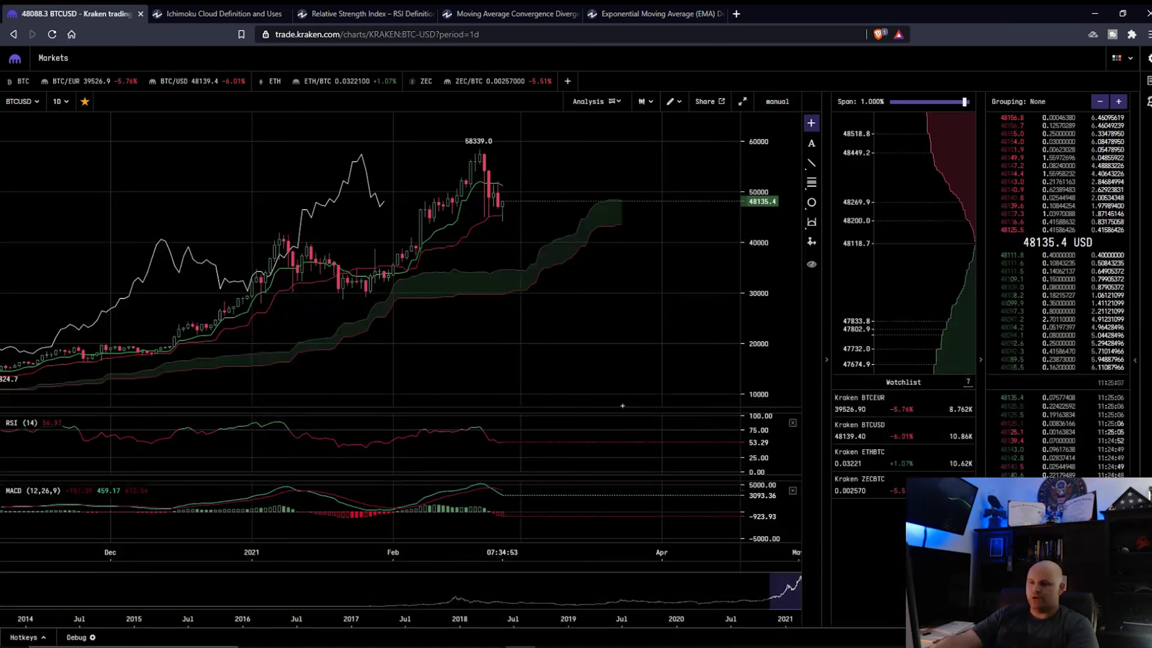
Glance at the Kraken chart, then return to RSI's 'What Does RSI Tell You?' section.
{"action": "left_click", "coordinate": [36, 14]}
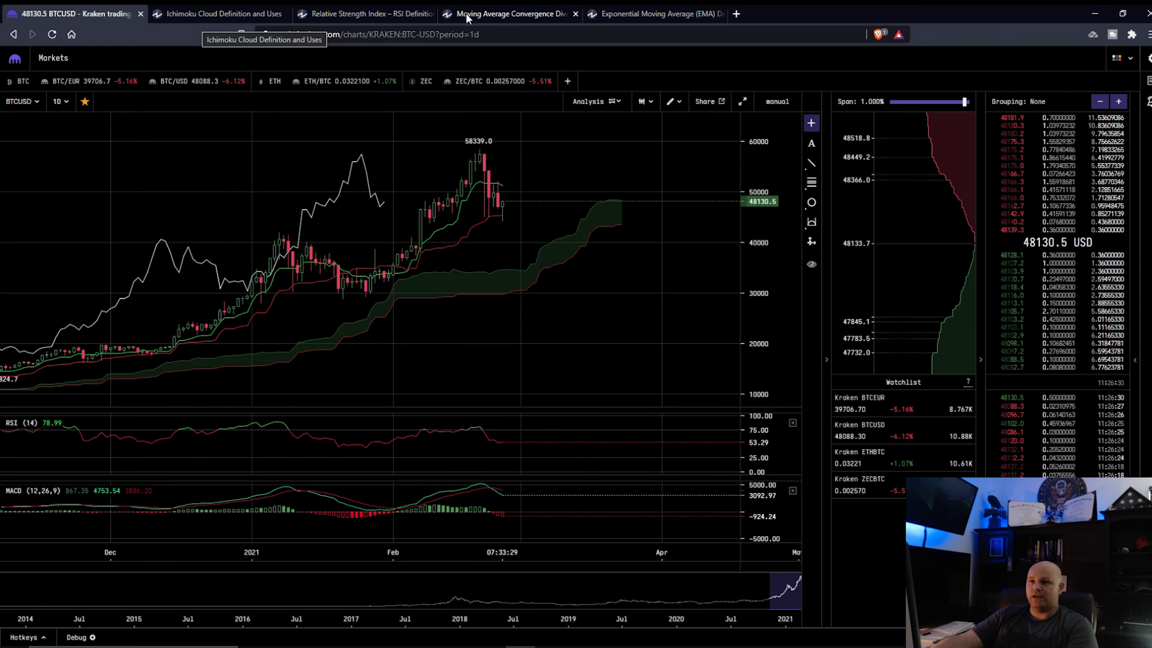
{"action": "left_click", "coordinate": [365, 13]}
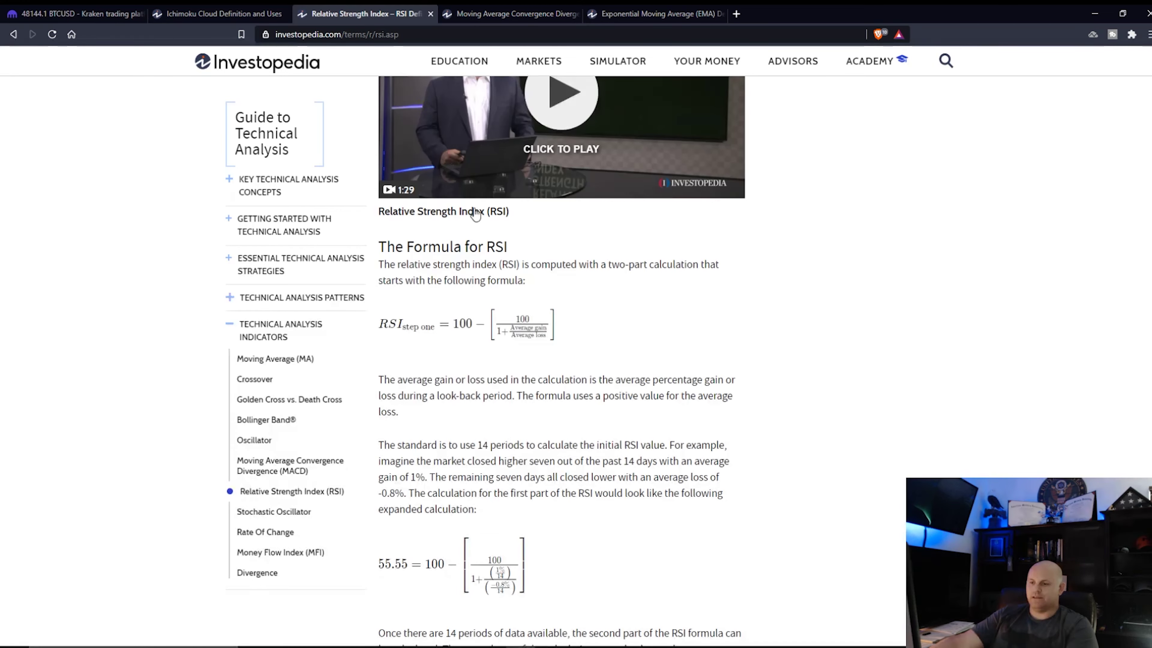
{"action": "scroll", "coordinate": [538, 400], "scroll_direction": "down", "scroll_amount": 15}
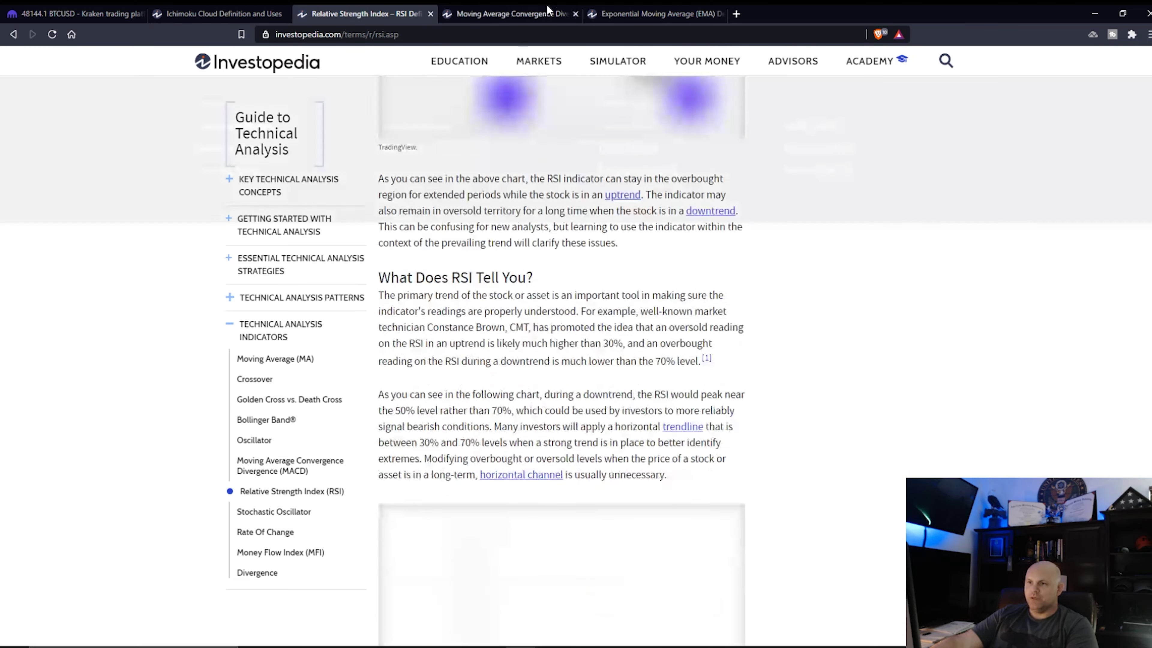
Switch to the Moving Average Convergence Divergence article's browser tab.
{"action": "left_click", "coordinate": [494, 16]}
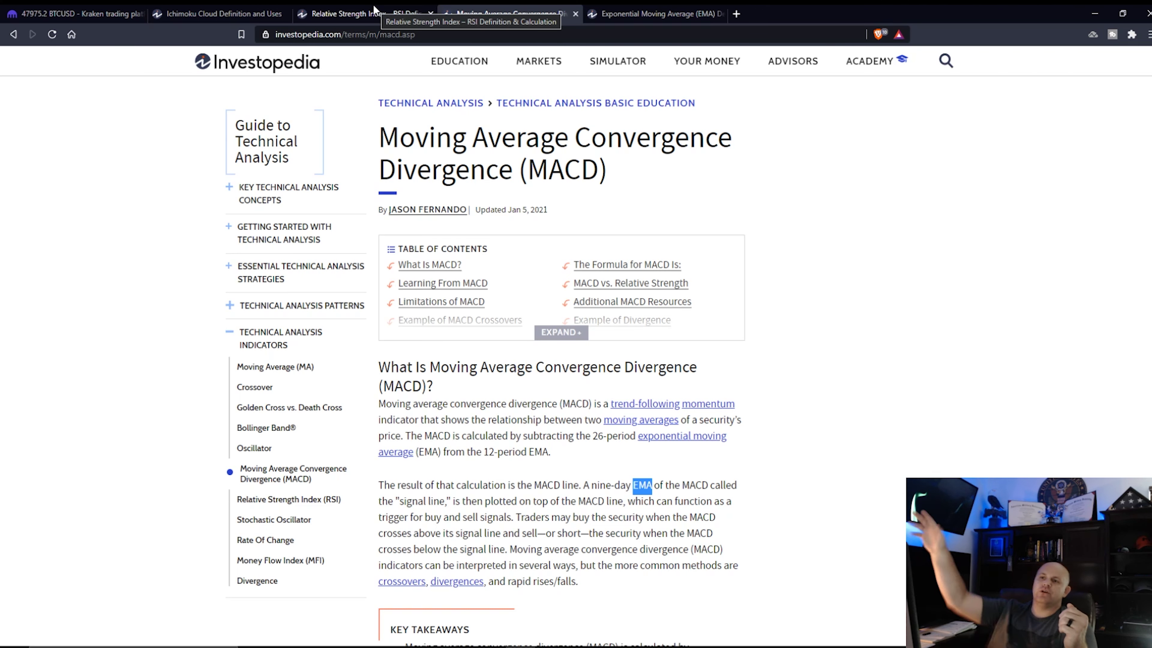
Zoom out the Kraken BTC/USD daily chart's time axis to span November through May.
{"action": "left_click", "coordinate": [45, 14]}
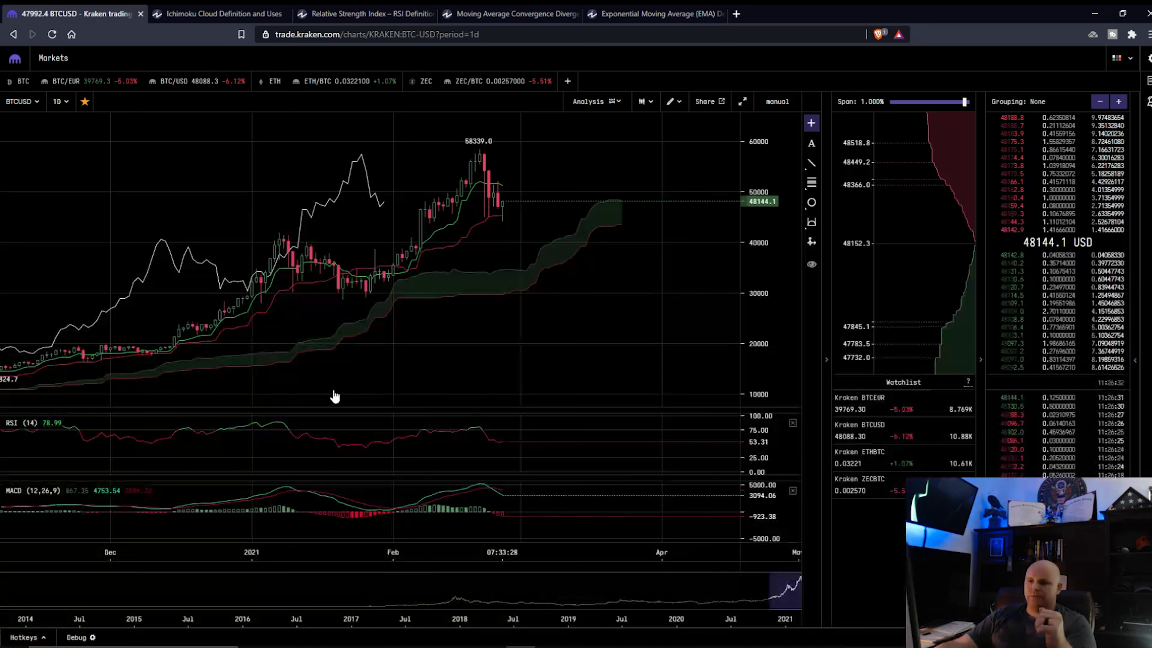
{"action": "scroll", "coordinate": [364, 258], "scroll_direction": "down", "scroll_amount": 3}
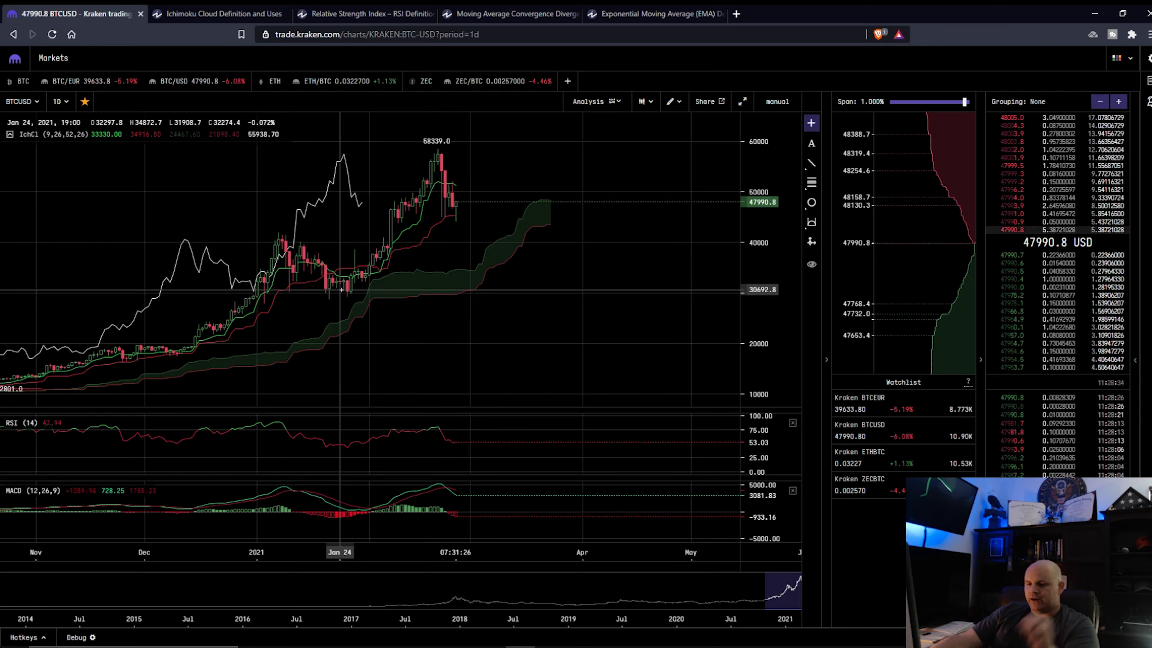
{"action": "left_click", "coordinate": [652, 13]}
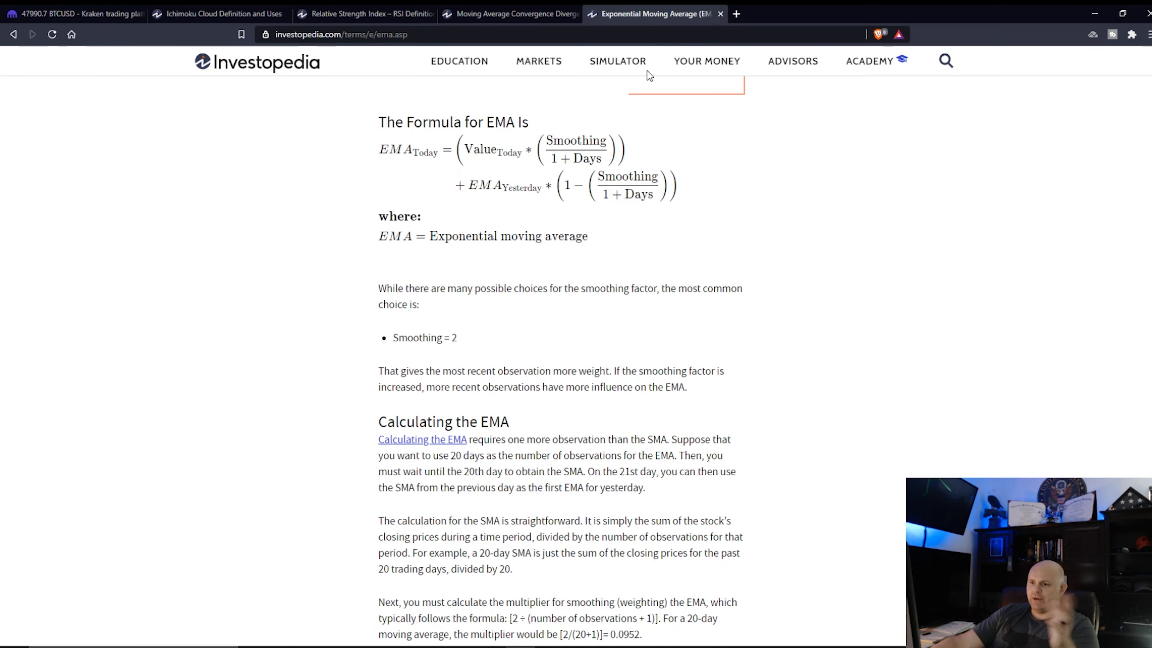
Bring the EMA article back to its title and definition, comparing it with the MACD article.
{"action": "mouse_move", "coordinate": [646, 70]}
{"action": "scroll", "coordinate": [642, 149], "scroll_direction": "up", "scroll_amount": 10}
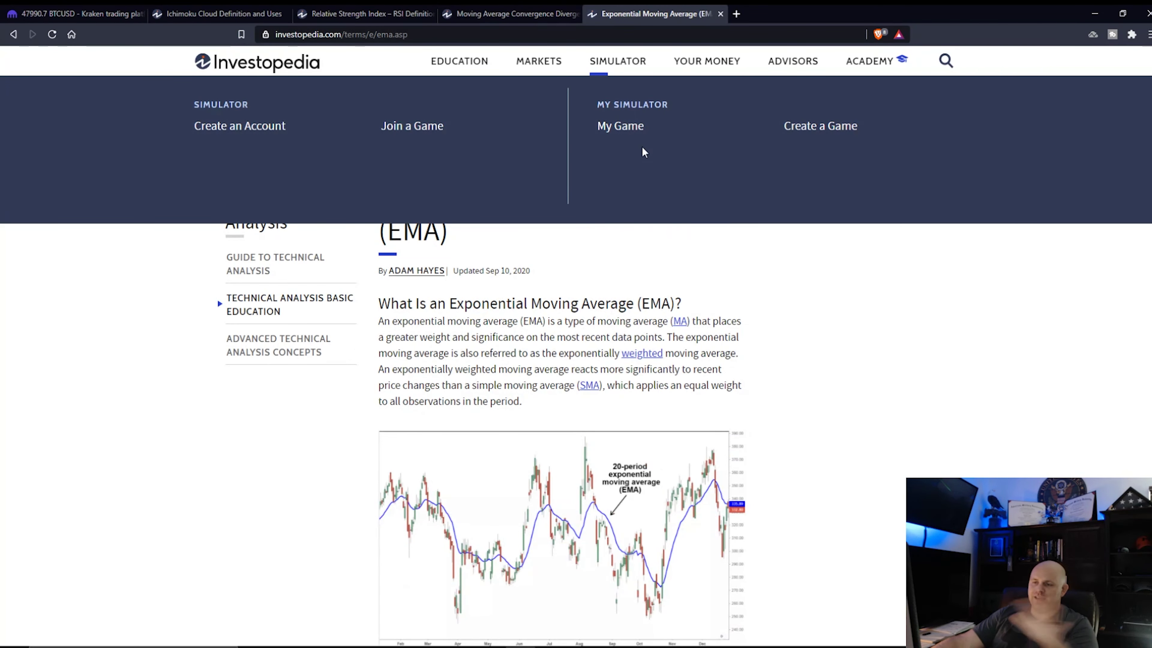
{"action": "left_click", "coordinate": [482, 13]}
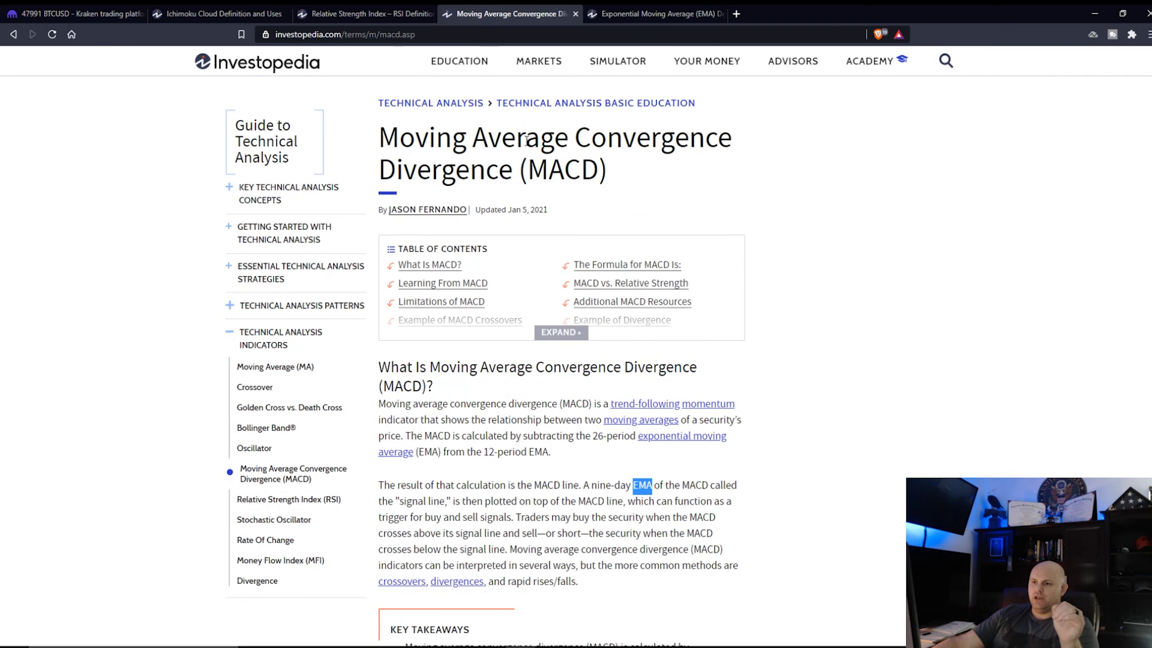
{"action": "scroll", "coordinate": [526, 140], "scroll_direction": "down", "scroll_amount": 8}
{"action": "scroll", "coordinate": [554, 254], "scroll_direction": "up", "scroll_amount": 5}
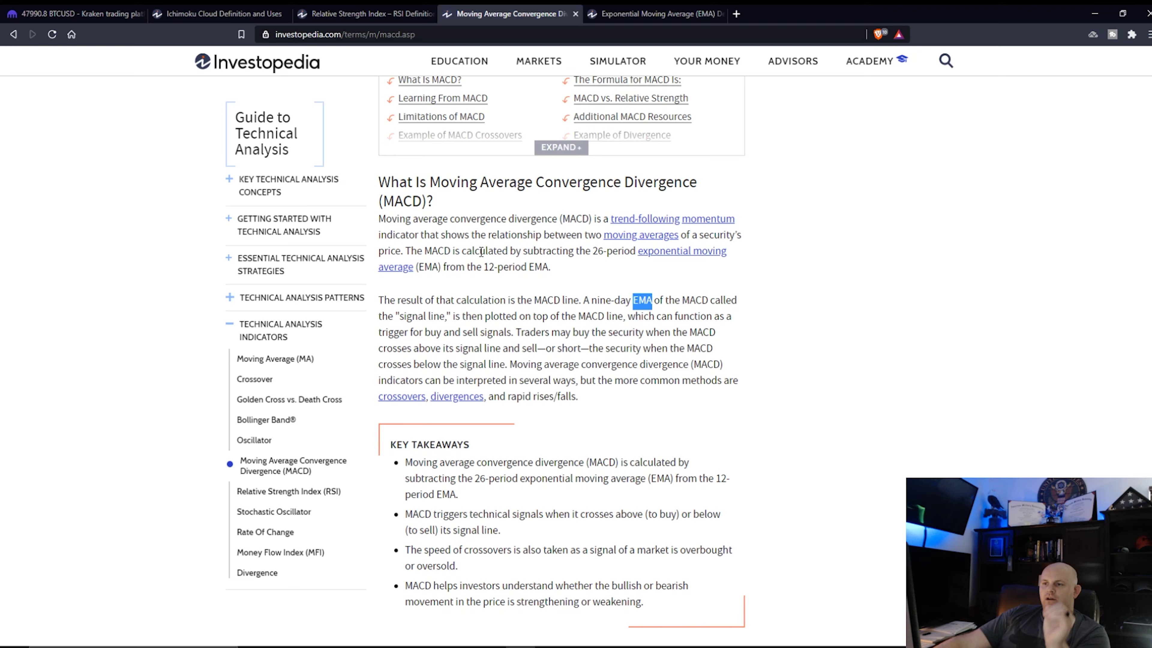
{"action": "scroll", "coordinate": [482, 250], "scroll_direction": "down", "scroll_amount": 8}
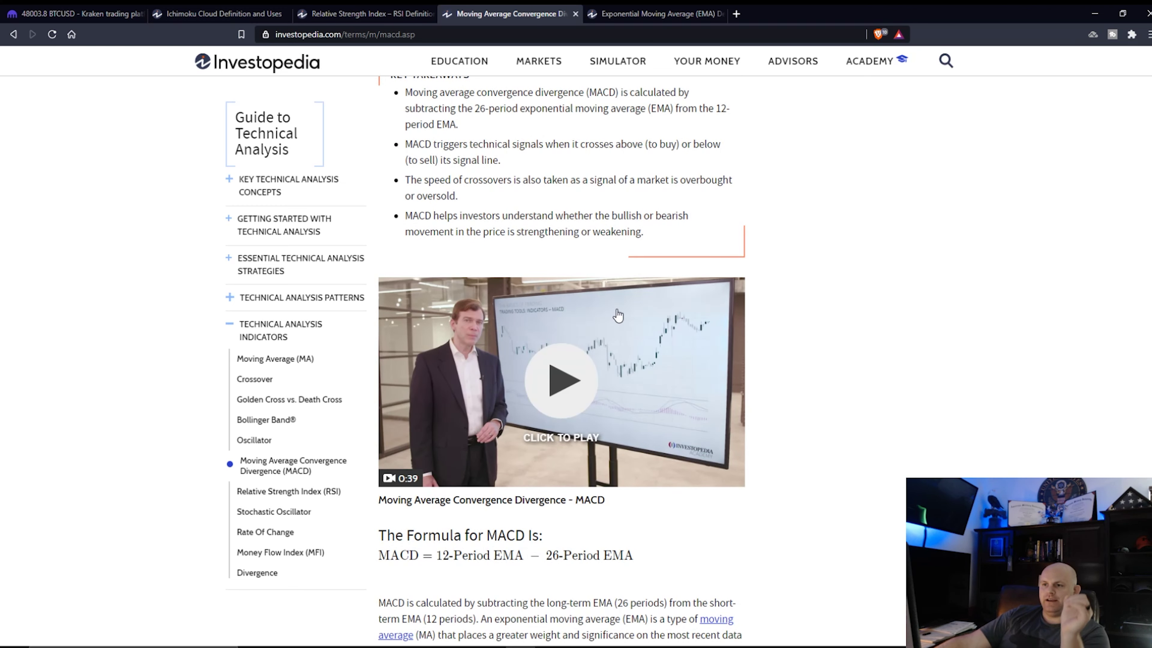
{"action": "scroll", "coordinate": [618, 314], "scroll_direction": "up", "scroll_amount": 12}
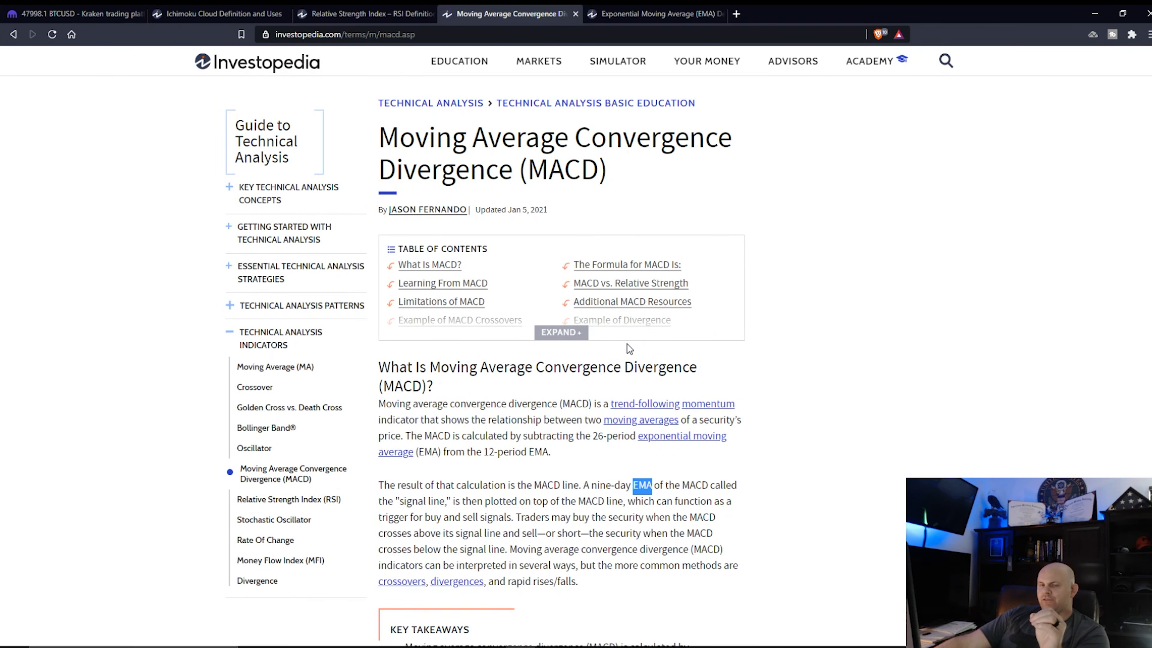
{"action": "left_click", "coordinate": [657, 13]}
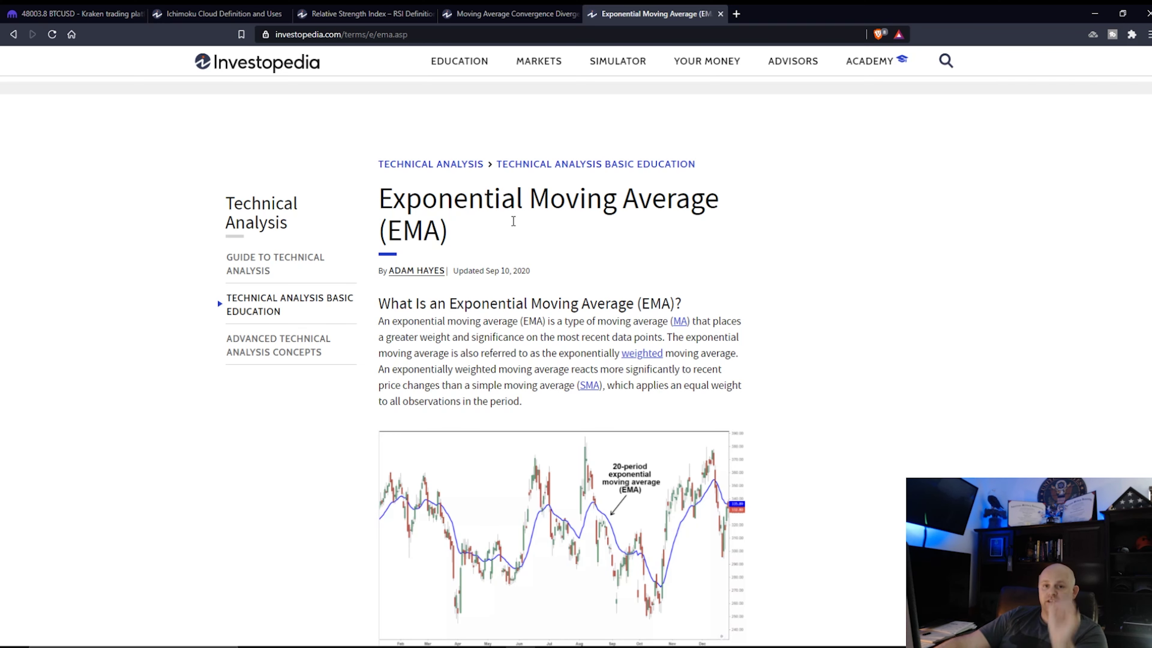
{"action": "left_click", "coordinate": [488, 13]}
Move past the RSI article to the Ichimoku Cloud article's example Ichimoku Cloud chart.
{"action": "left_click", "coordinate": [350, 15]}
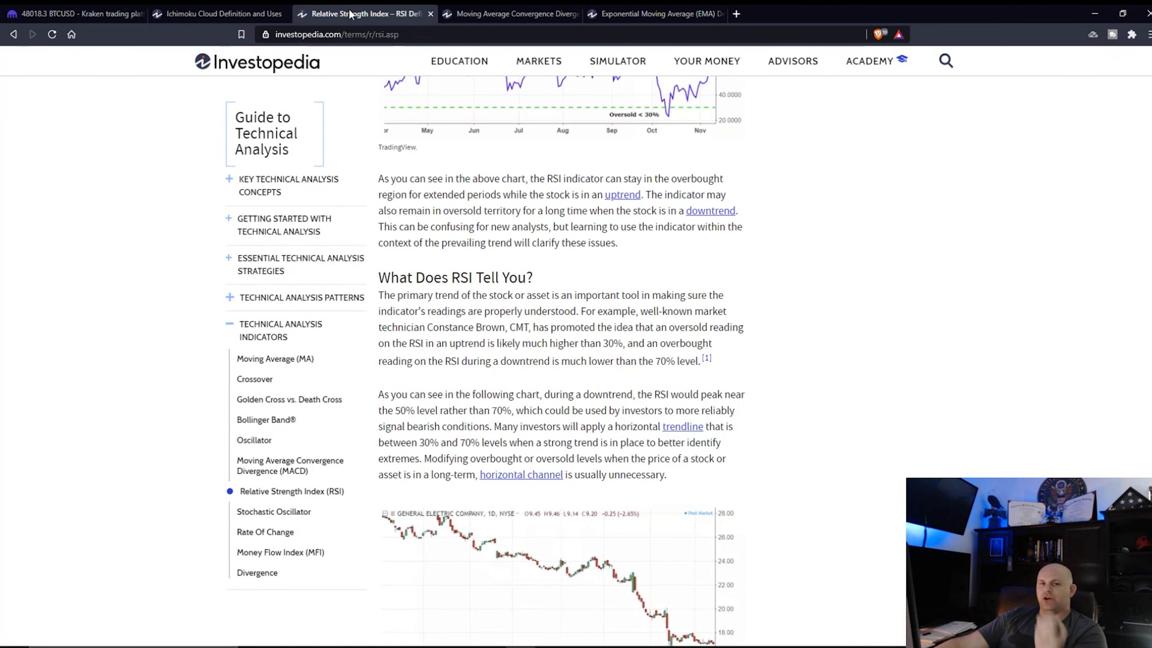
{"action": "left_click", "coordinate": [231, 15]}
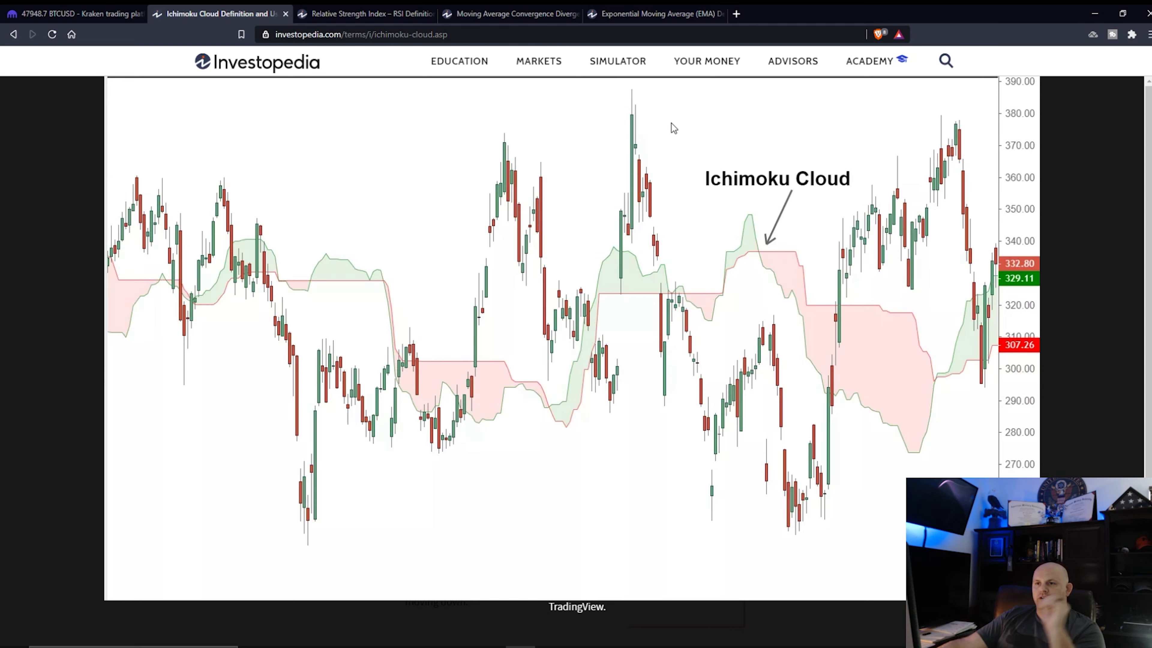
{"action": "mouse_move", "coordinate": [520, 54]}
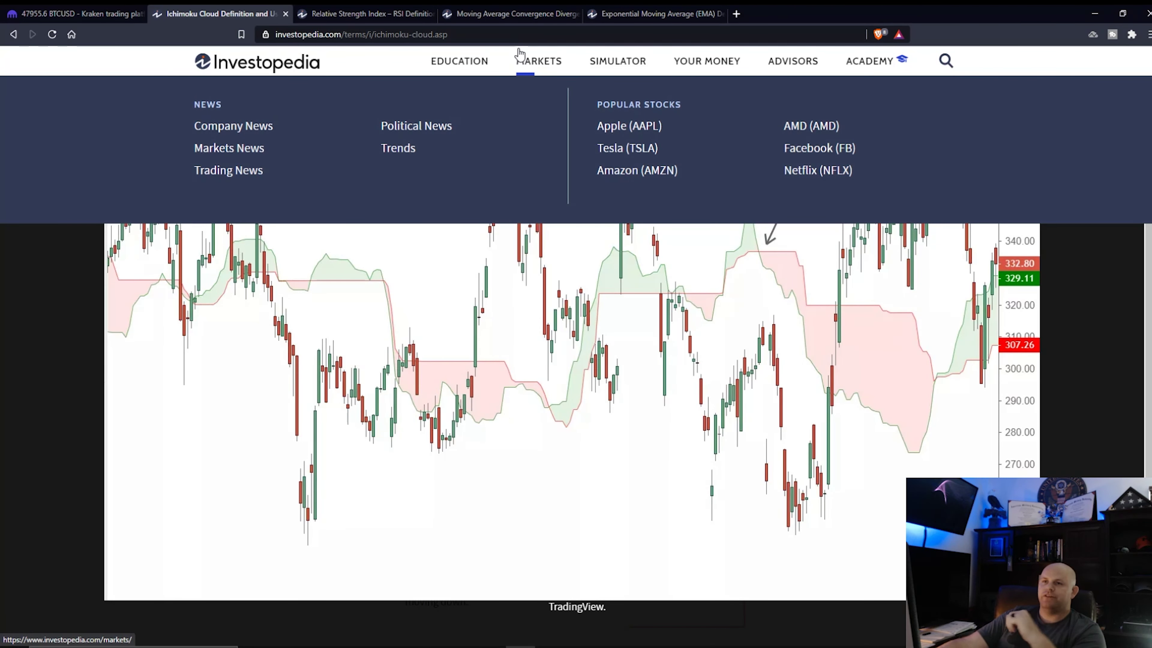